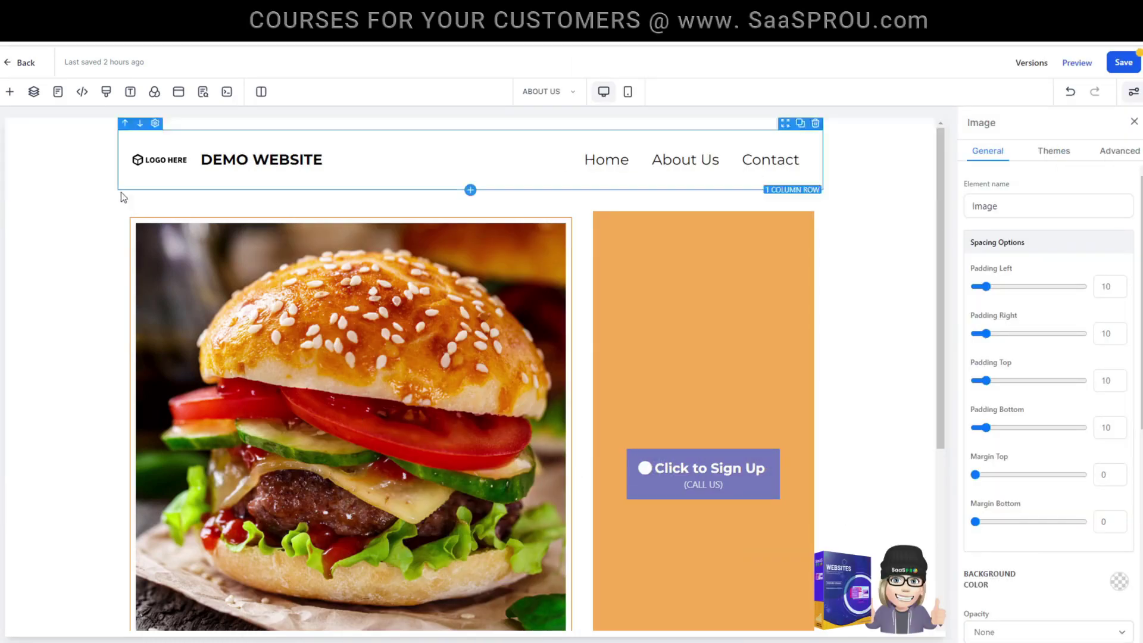
# Place a Video element above the burger image and set its Video Type to Hosted Video.
pyautogui.click(108, 262)
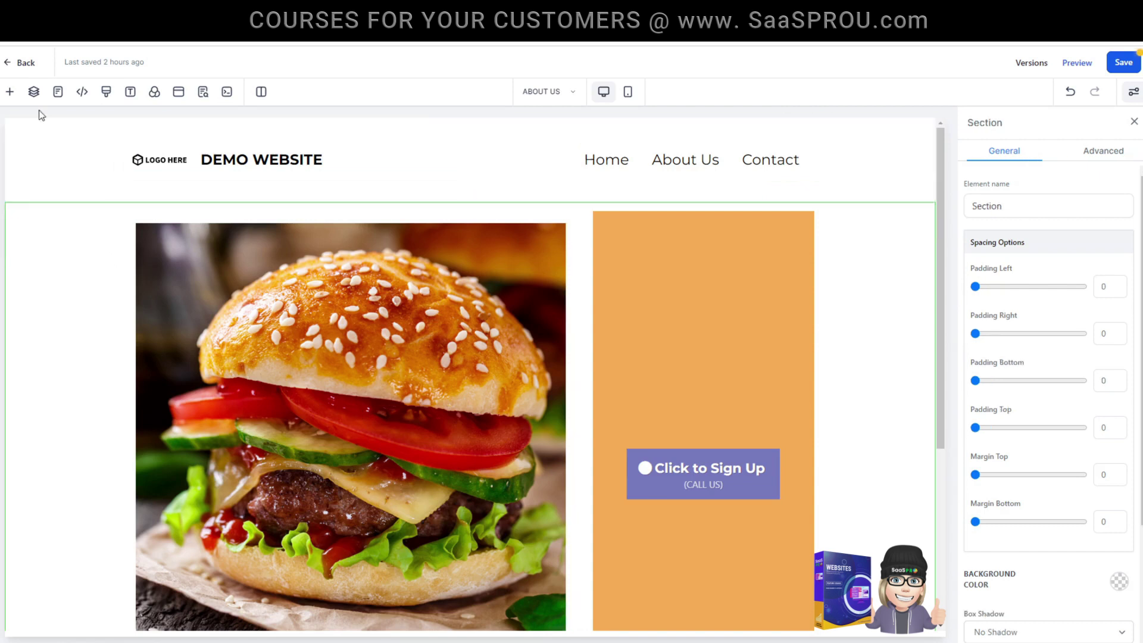
pyautogui.click(9, 91)
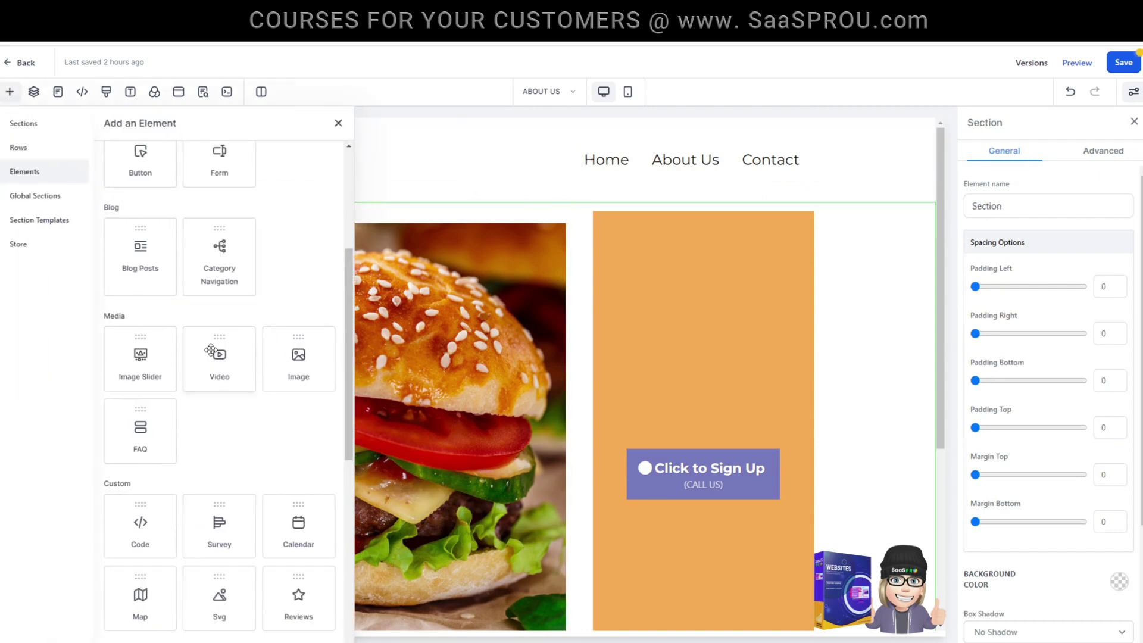
pyautogui.moveTo(216, 365); pyautogui.dragTo(443, 281)
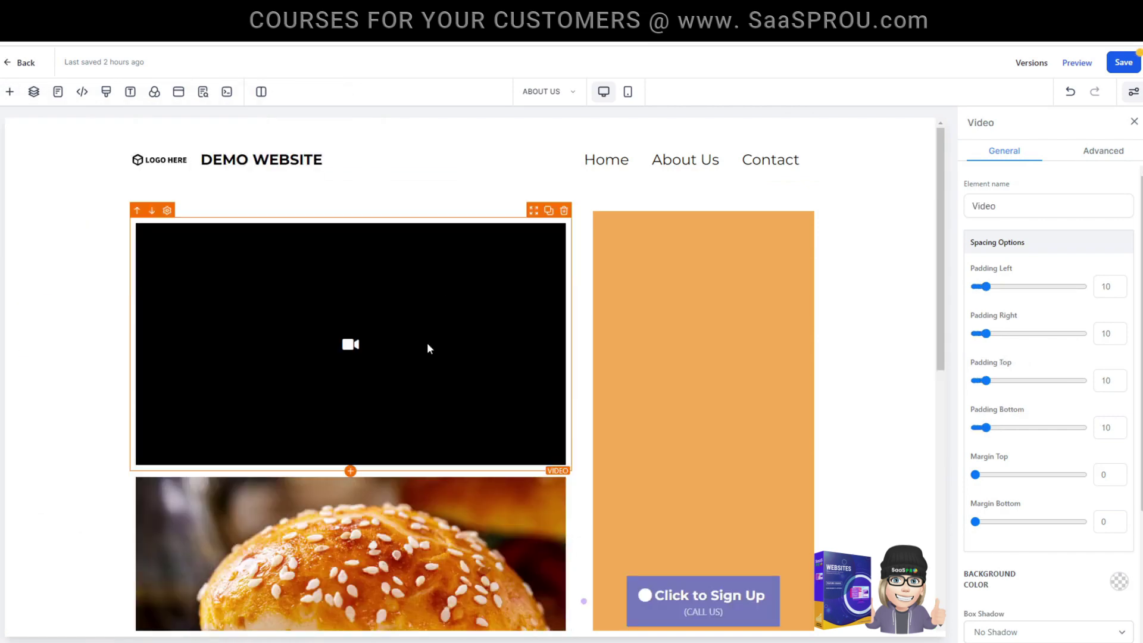
pyautogui.scroll(-3, 1030, 489)
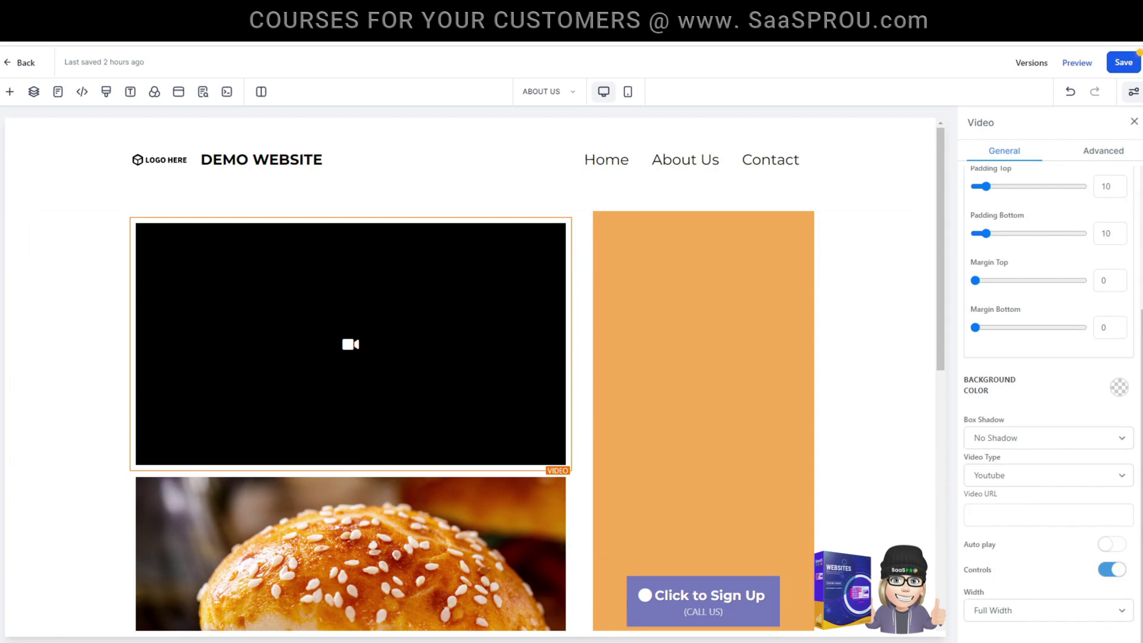
pyautogui.click(1116, 480)
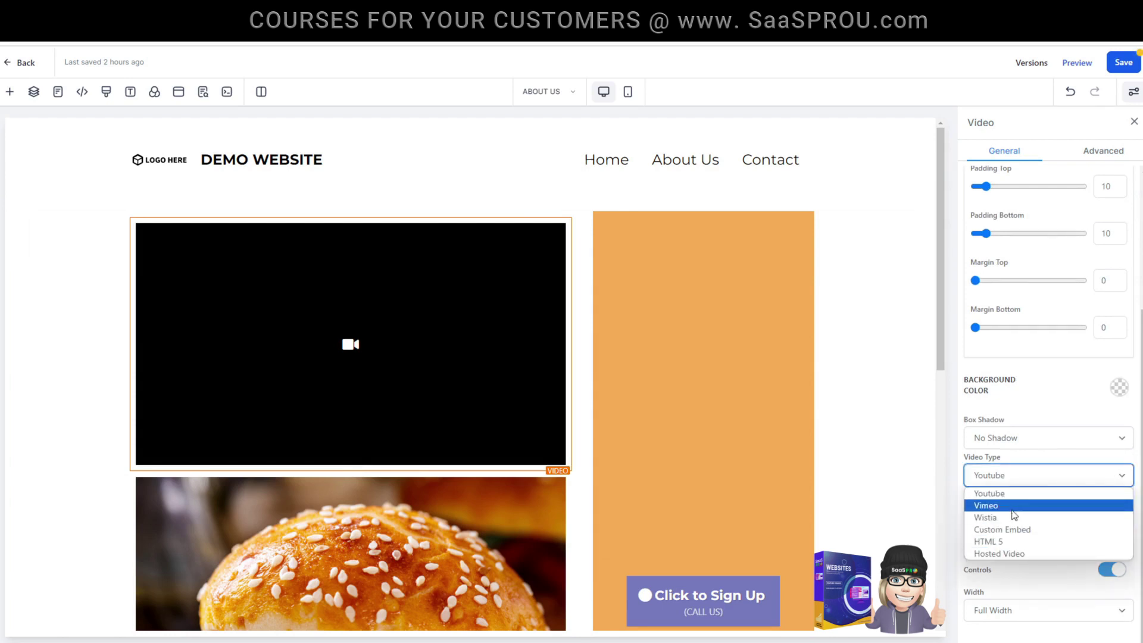
pyautogui.click(1024, 555)
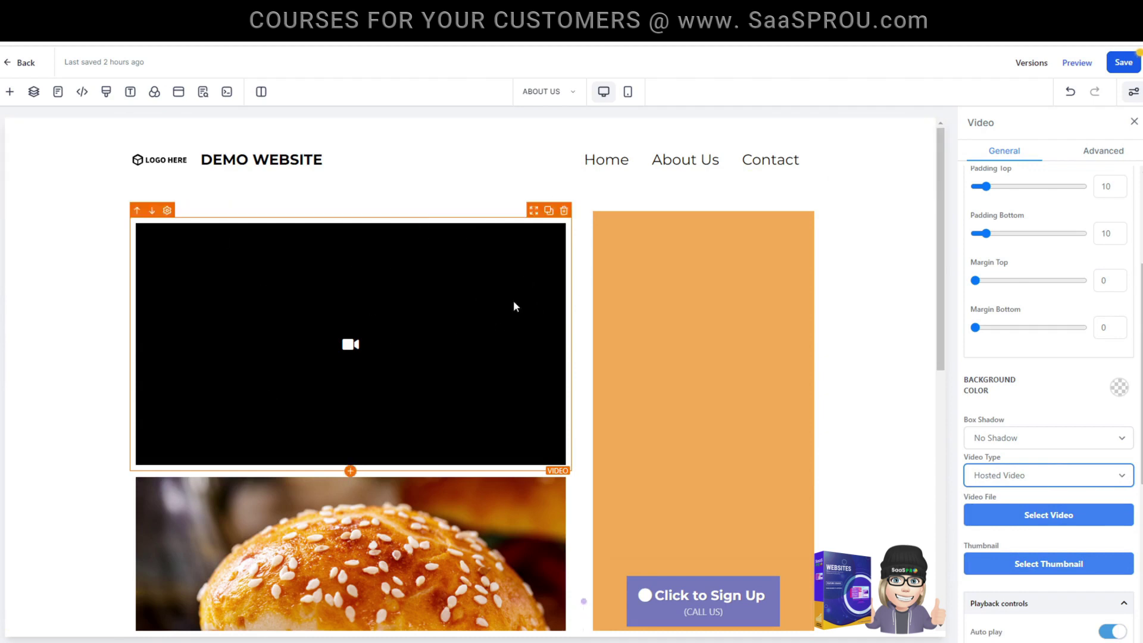
pyautogui.click(1049, 517)
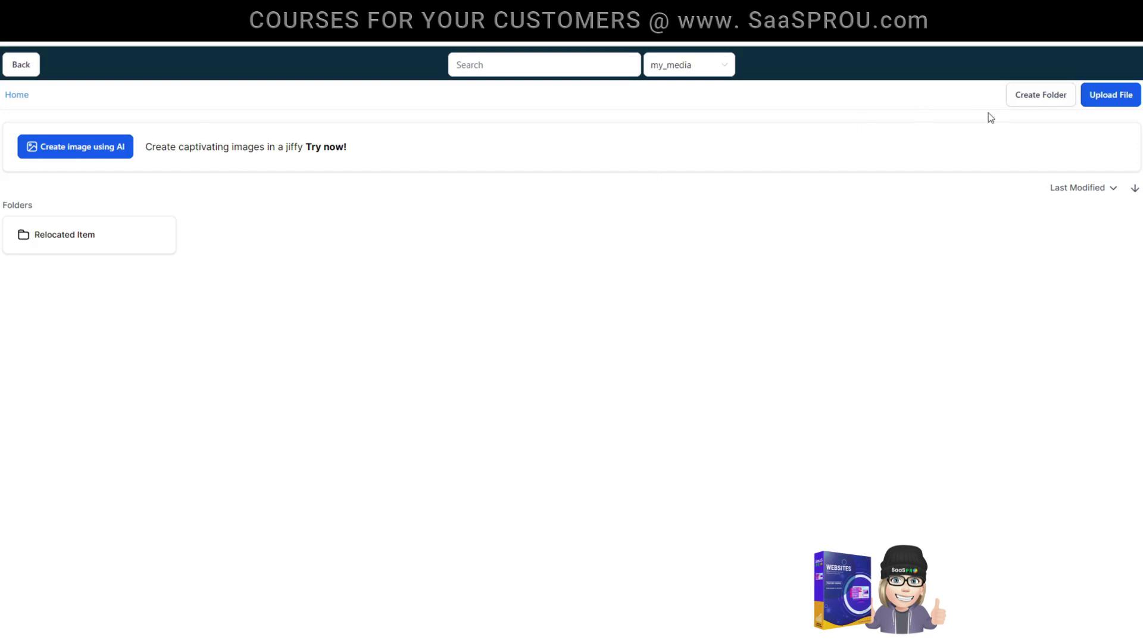
# Upload the burger stock videos and use 'A CINEMATIC B Roll - Burger' as the video file.
pyautogui.click(1107, 99)
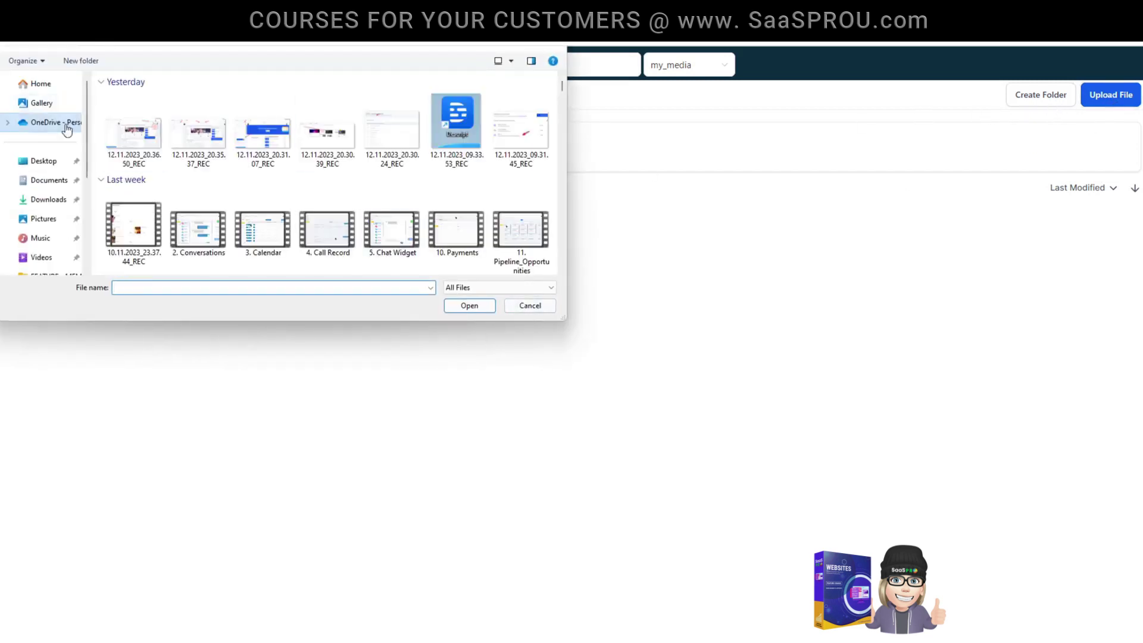
pyautogui.click(143, 160)
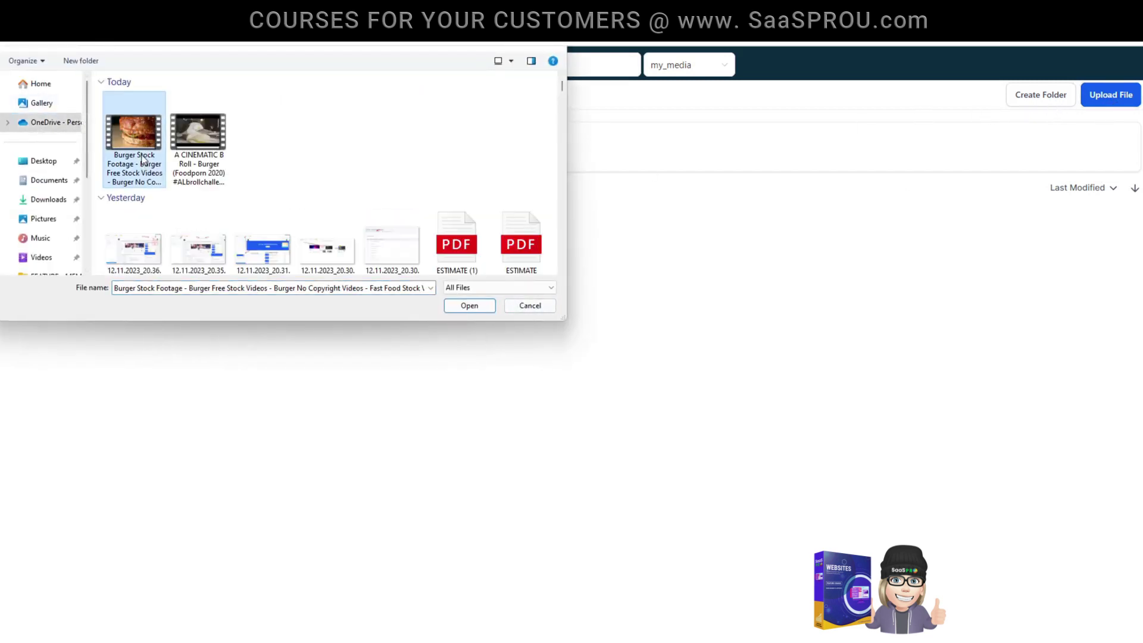
pyautogui.keyDown('ctrl'); pyautogui.click(199, 149); pyautogui.keyUp('ctrl')
pyautogui.press('Return')
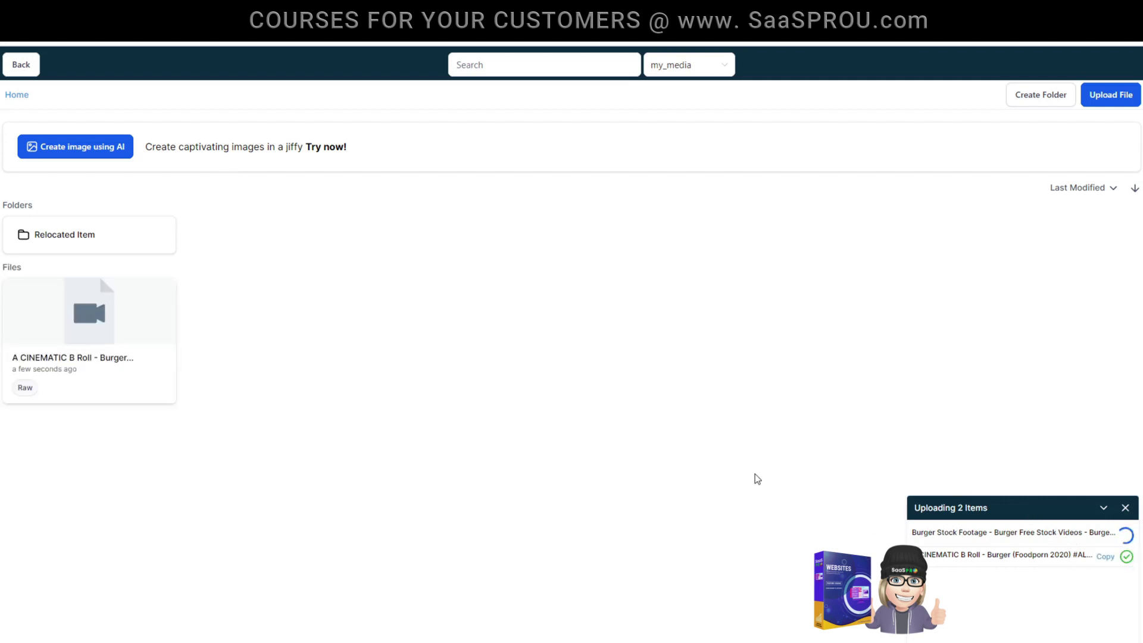
pyautogui.click(105, 336)
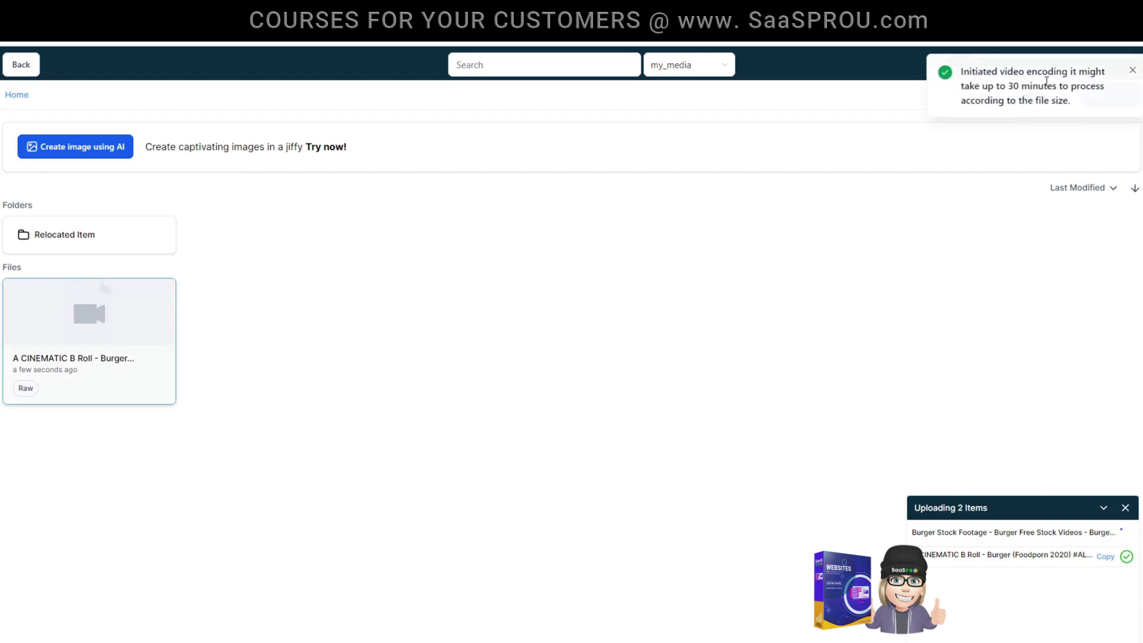
pyautogui.click(1049, 82)
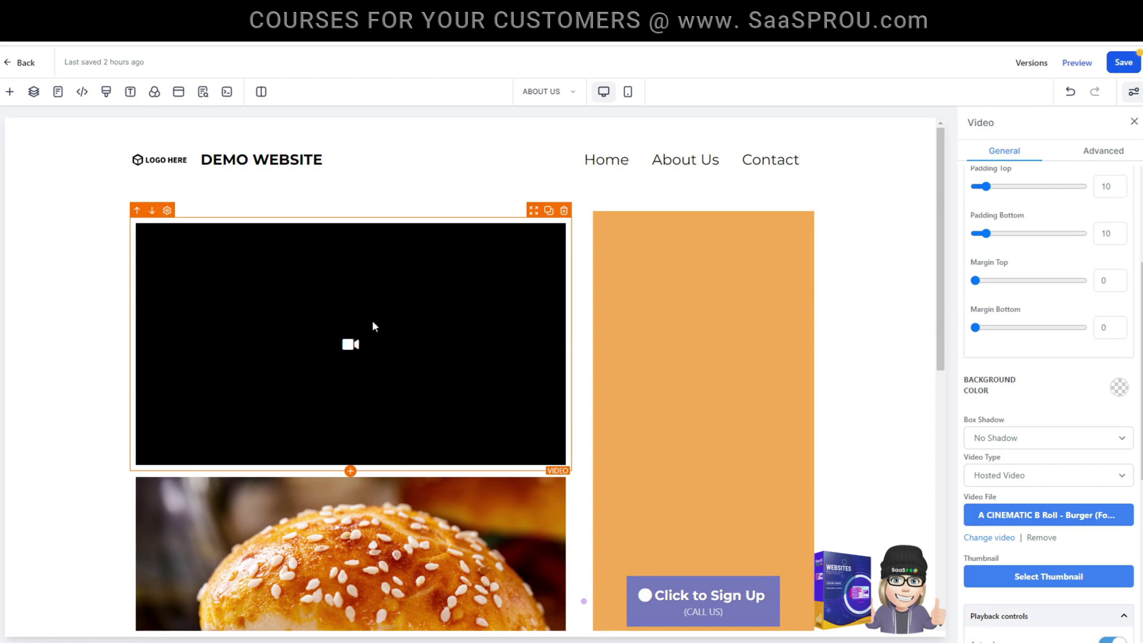
# Use burger recipe.png as the video thumbnail, delete the burger image below, and save.
pyautogui.scroll(-1, 493, 324)
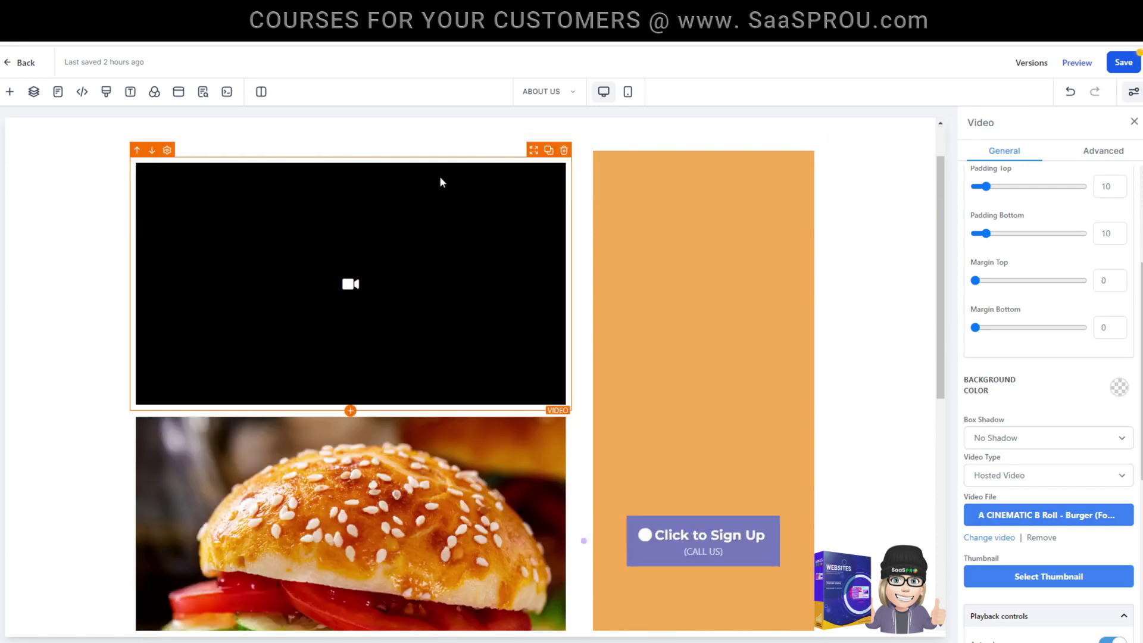
pyautogui.click(1042, 575)
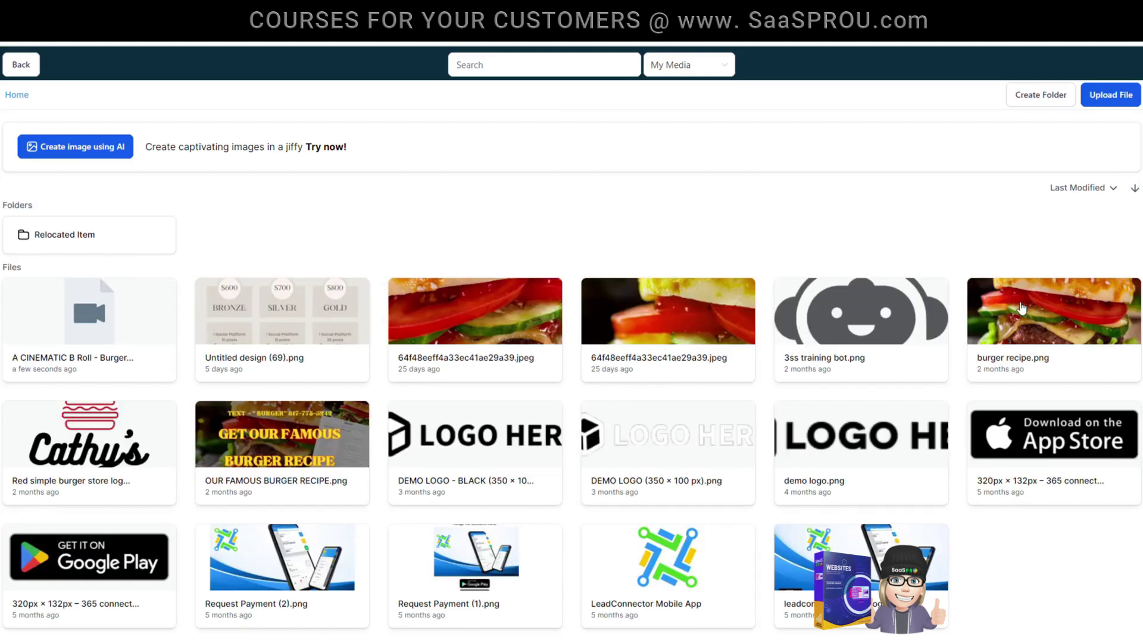
pyautogui.click(1022, 307)
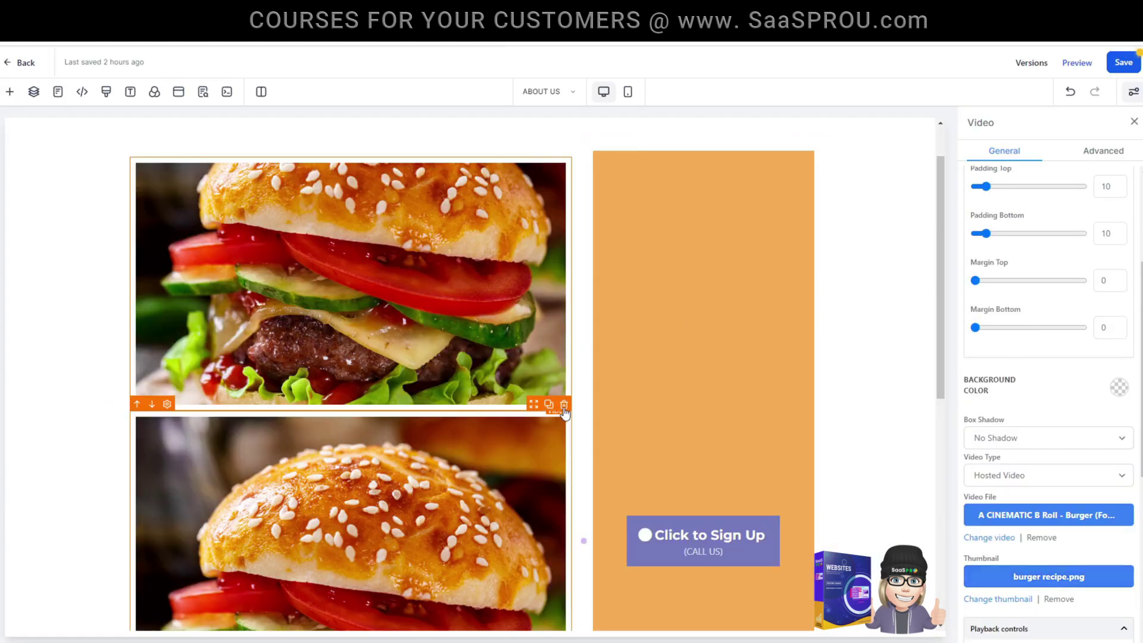
pyautogui.click(563, 406)
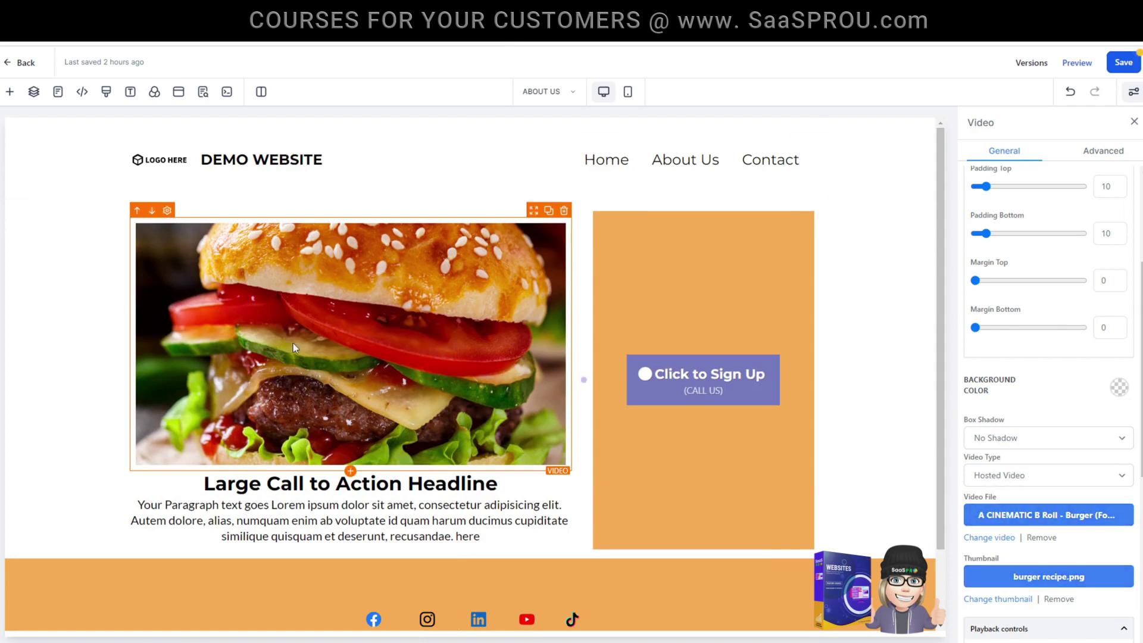
pyautogui.click(1119, 63)
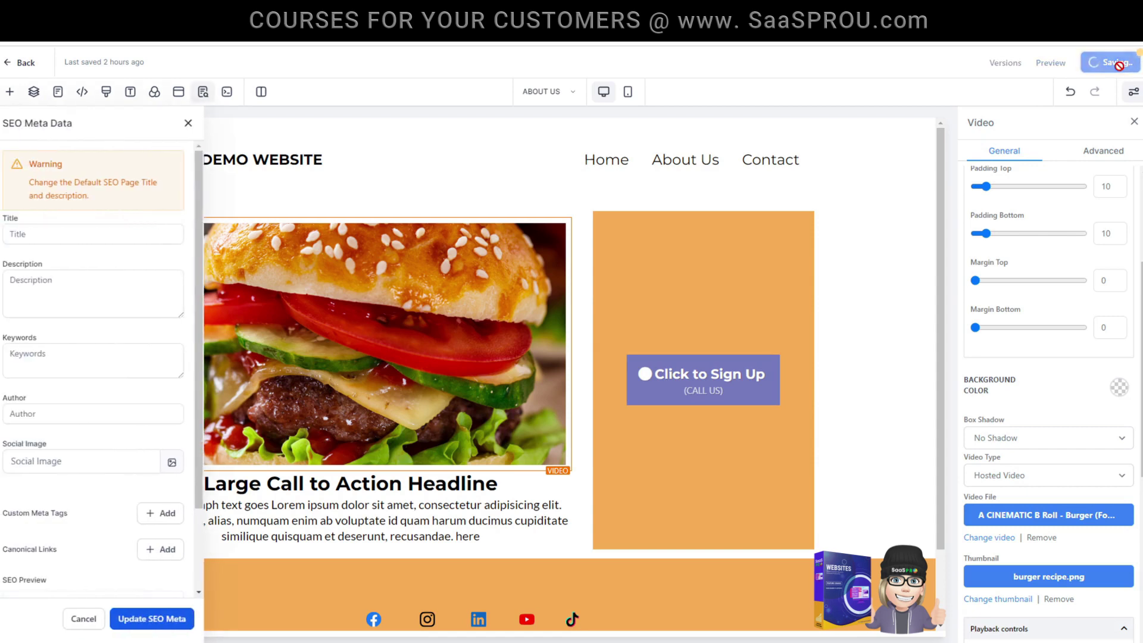
# Preview the page and scrub the burger video forward to about 0:27.
pyautogui.click(1079, 63)
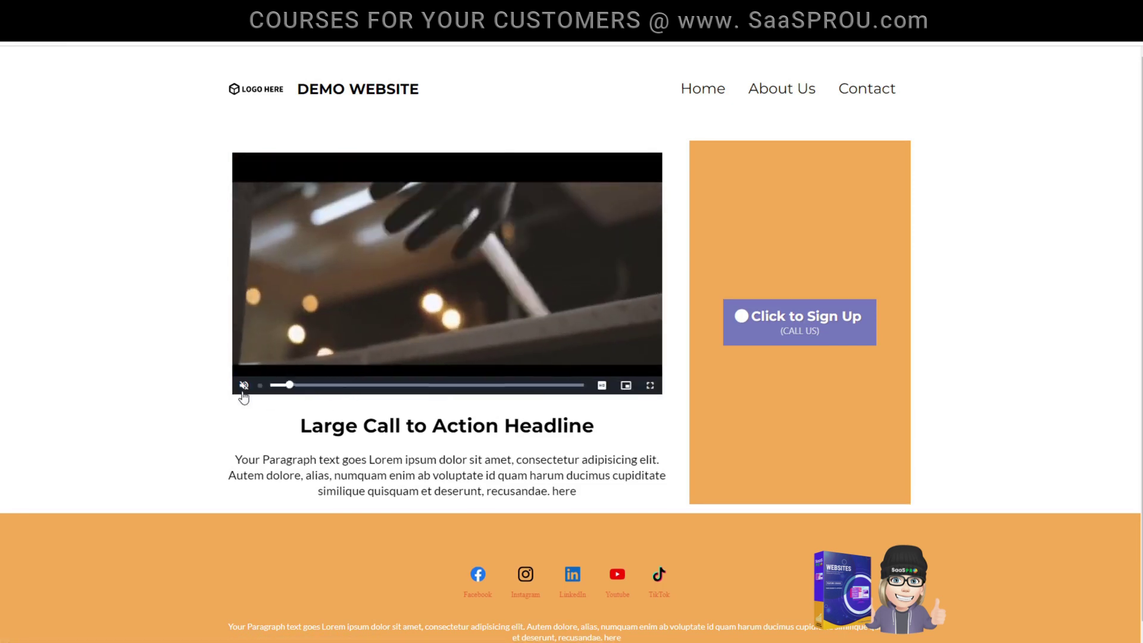
pyautogui.moveTo(387, 386); pyautogui.dragTo(514, 386)
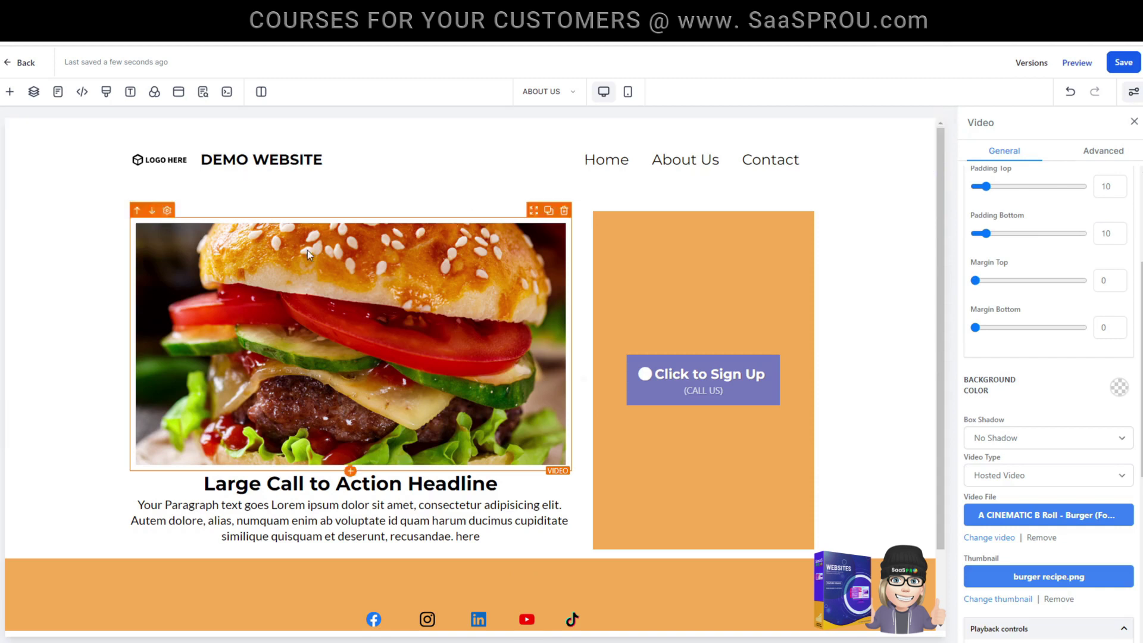
# Delete the burger video element from the section.
pyautogui.click(34, 259)
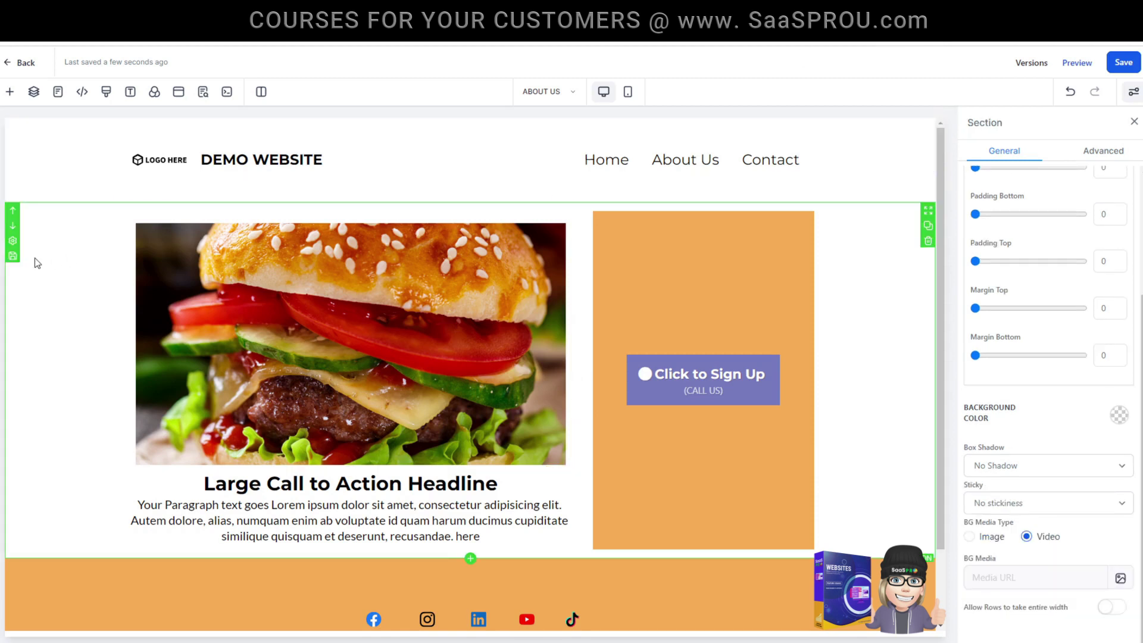
pyautogui.click(492, 277)
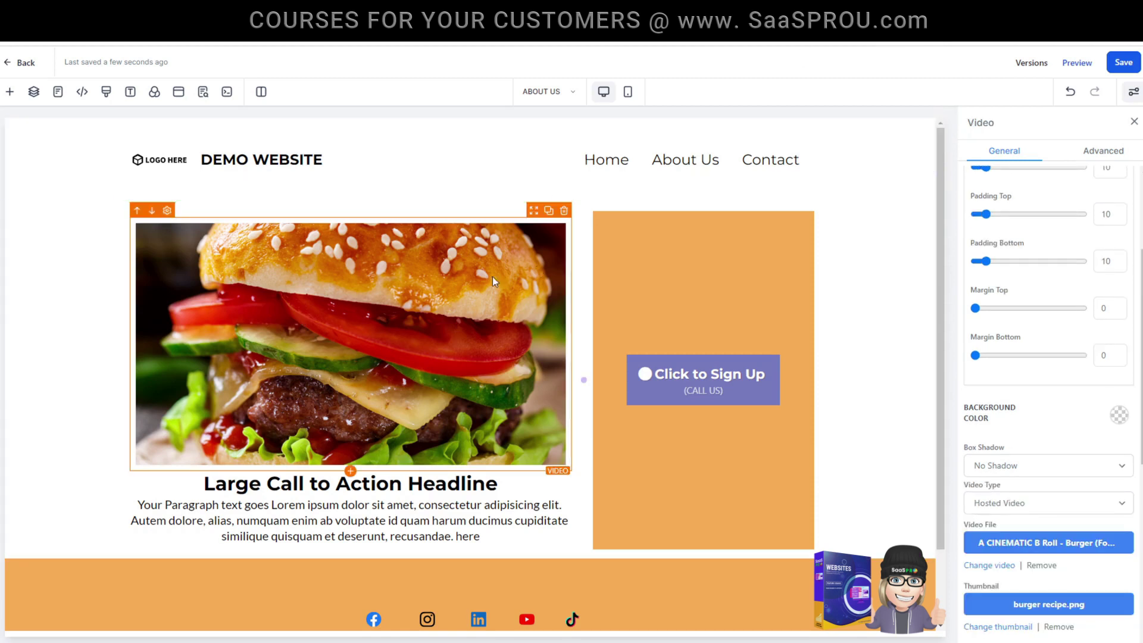
pyautogui.click(560, 215)
# Place an Image element where the video was and fill it with burger recipe.png.
pyautogui.click(9, 91)
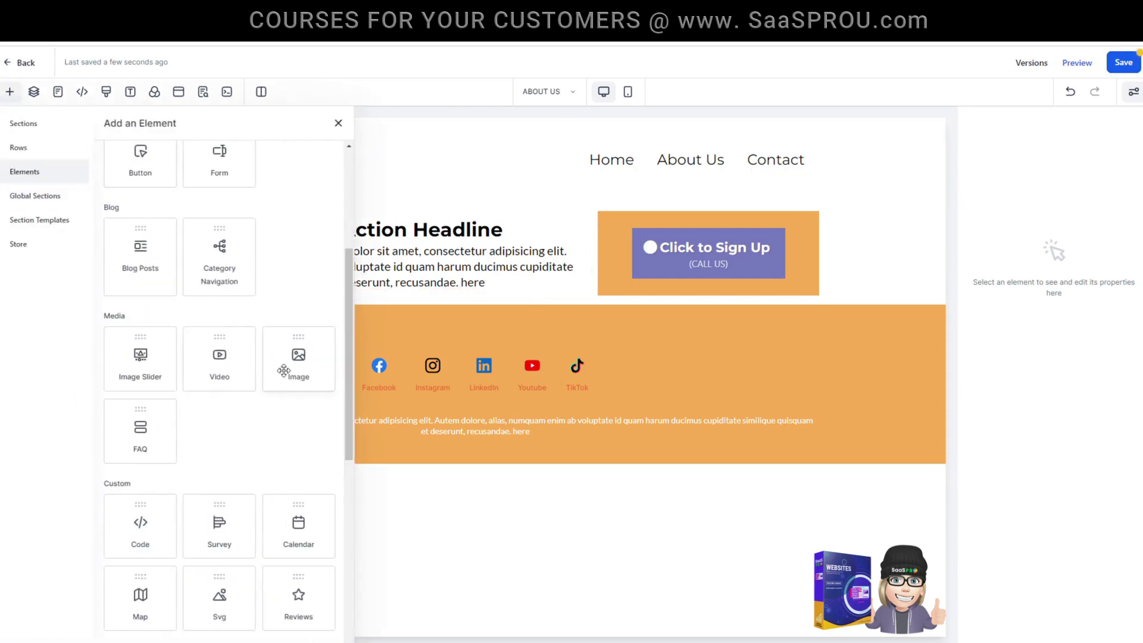
pyautogui.moveTo(283, 370); pyautogui.dragTo(420, 274)
pyautogui.scroll(-5, 1014, 523)
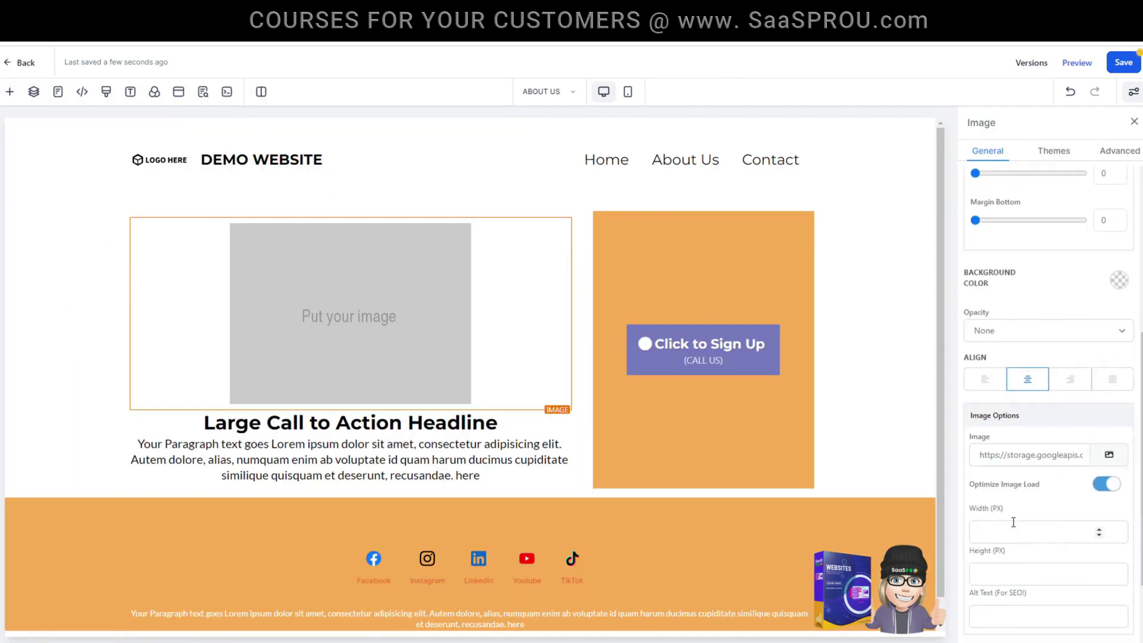
pyautogui.click(1116, 451)
pyautogui.click(1034, 404)
pyautogui.click(1050, 329)
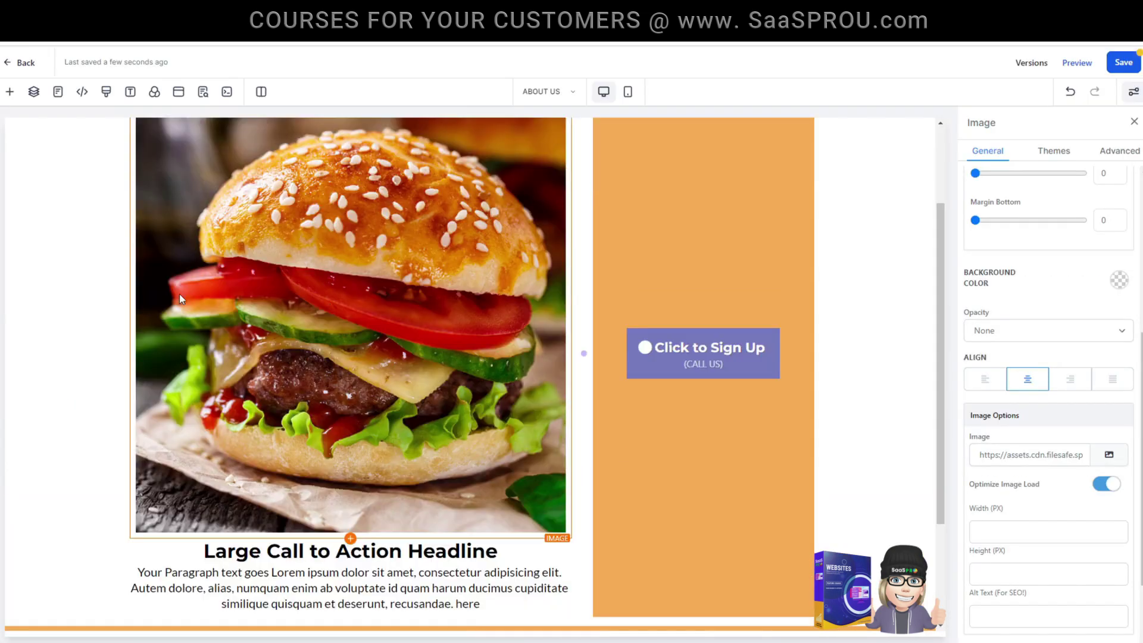
pyautogui.click(51, 294)
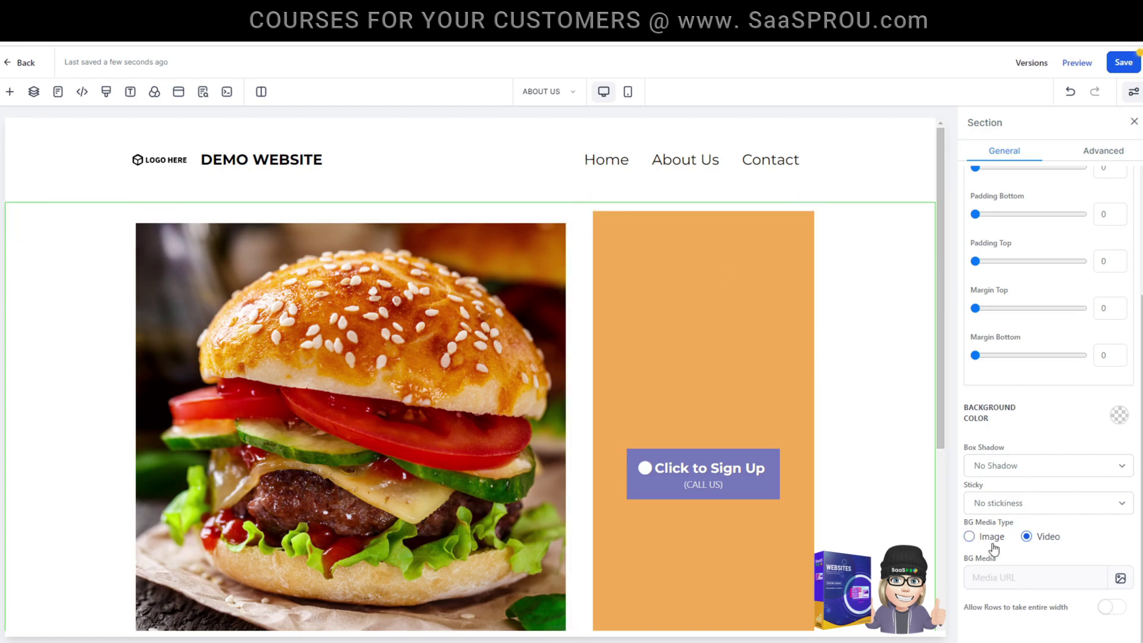
# Set the burger section's background media to Video using the cinematic burger clip.
pyautogui.click(970, 539)
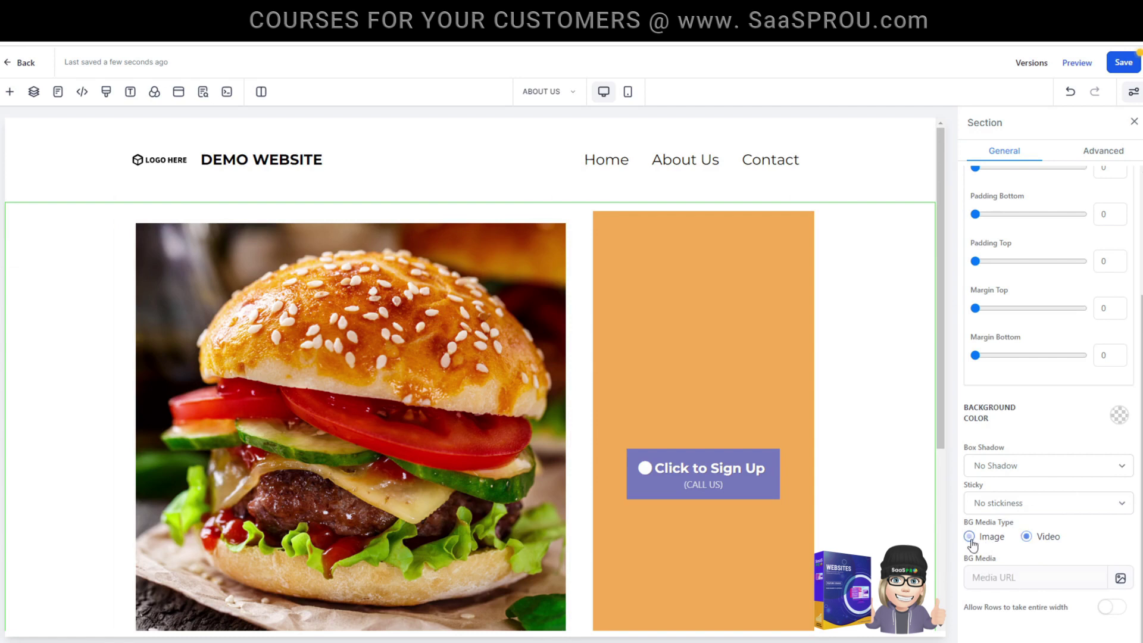
pyautogui.click(1030, 541)
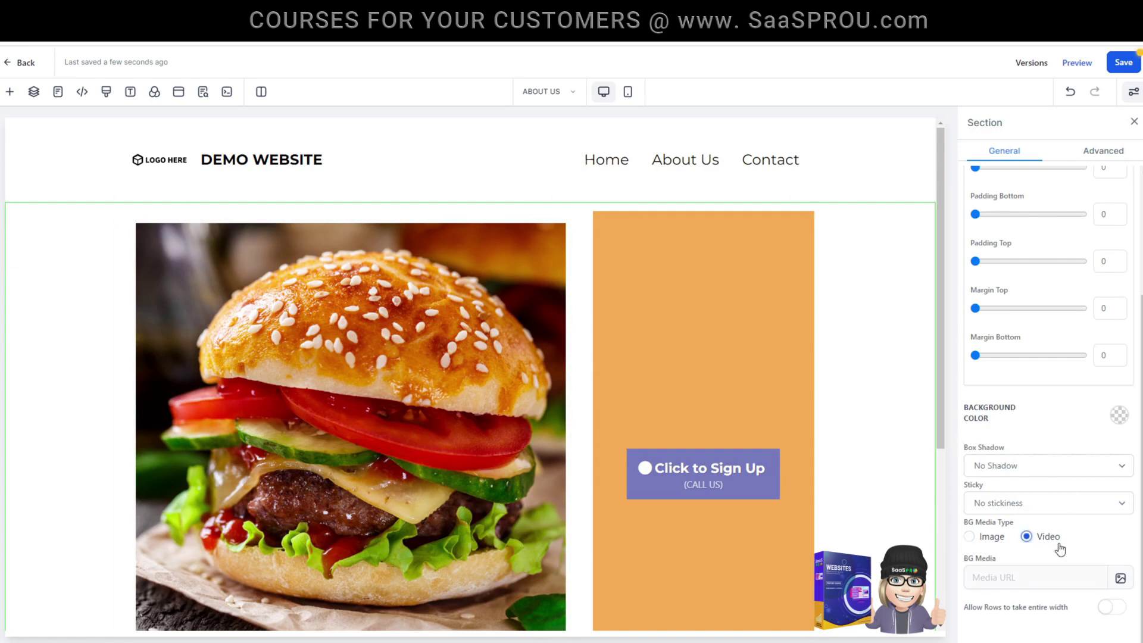
pyautogui.click(1122, 586)
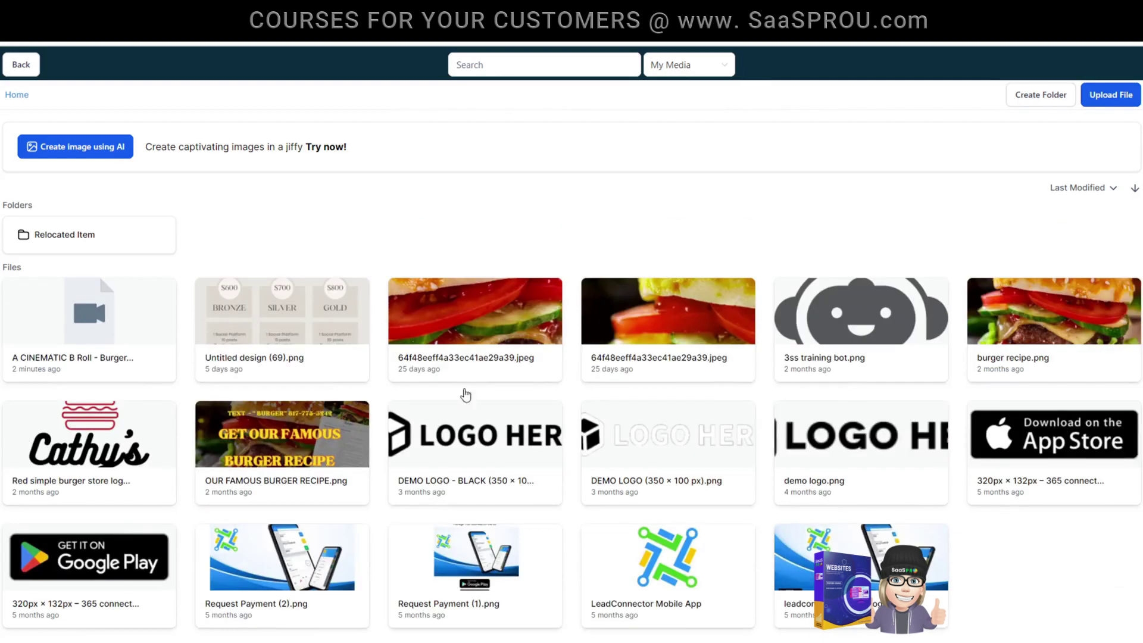
pyautogui.click(77, 332)
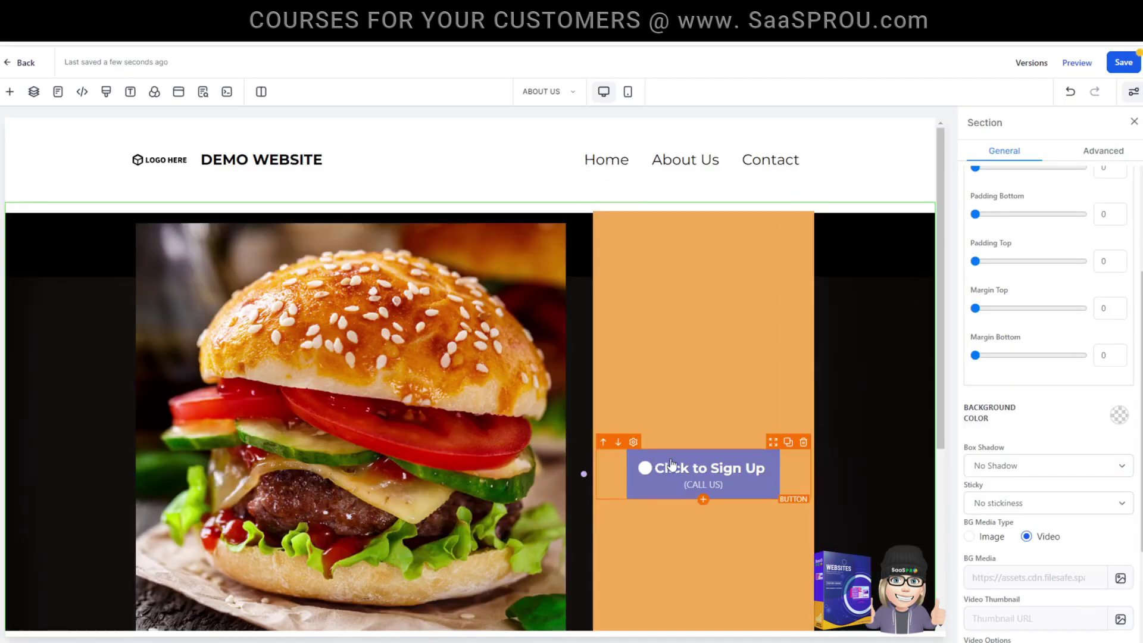
pyautogui.scroll(-3, 770, 329)
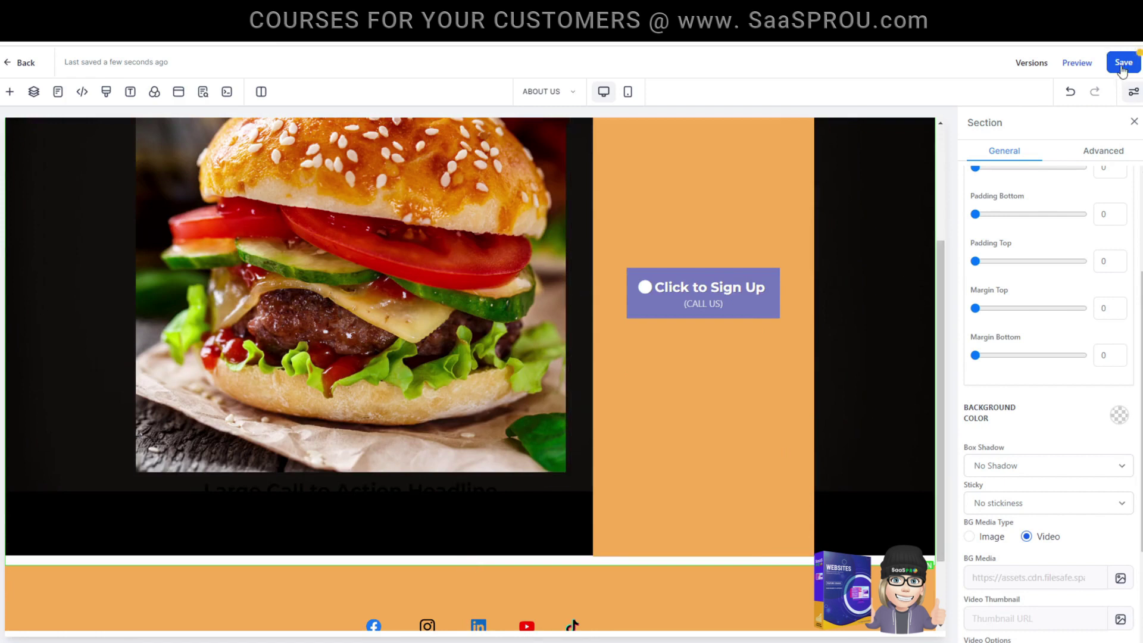
# Preview the video background, then set the burger image's width to 250 px.
pyautogui.click(1079, 67)
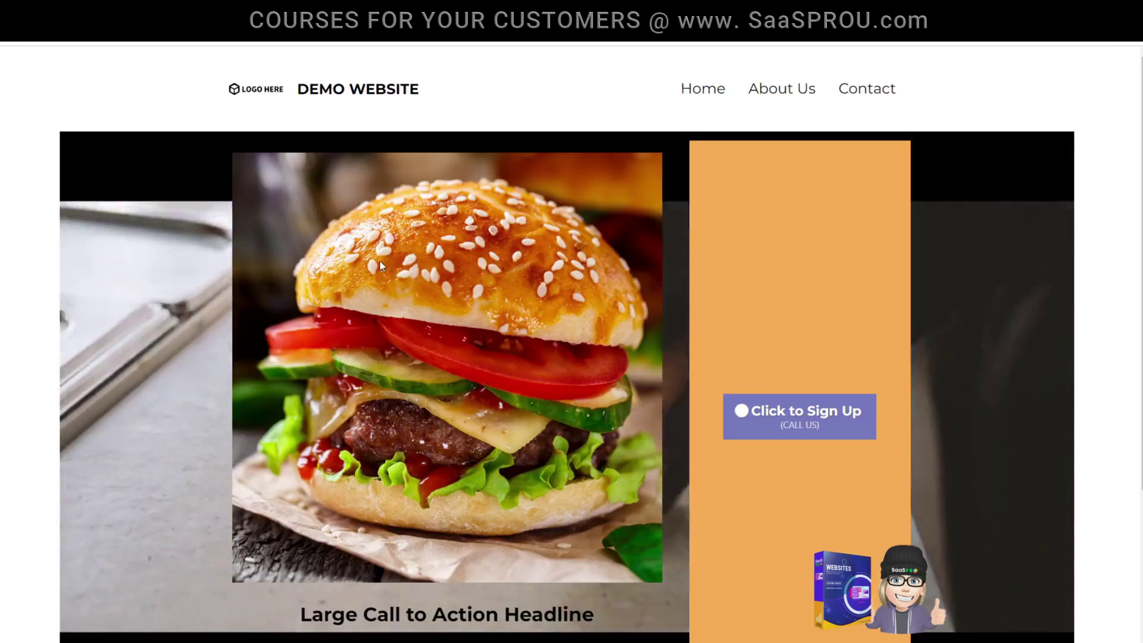
pyautogui.click(770, 45)
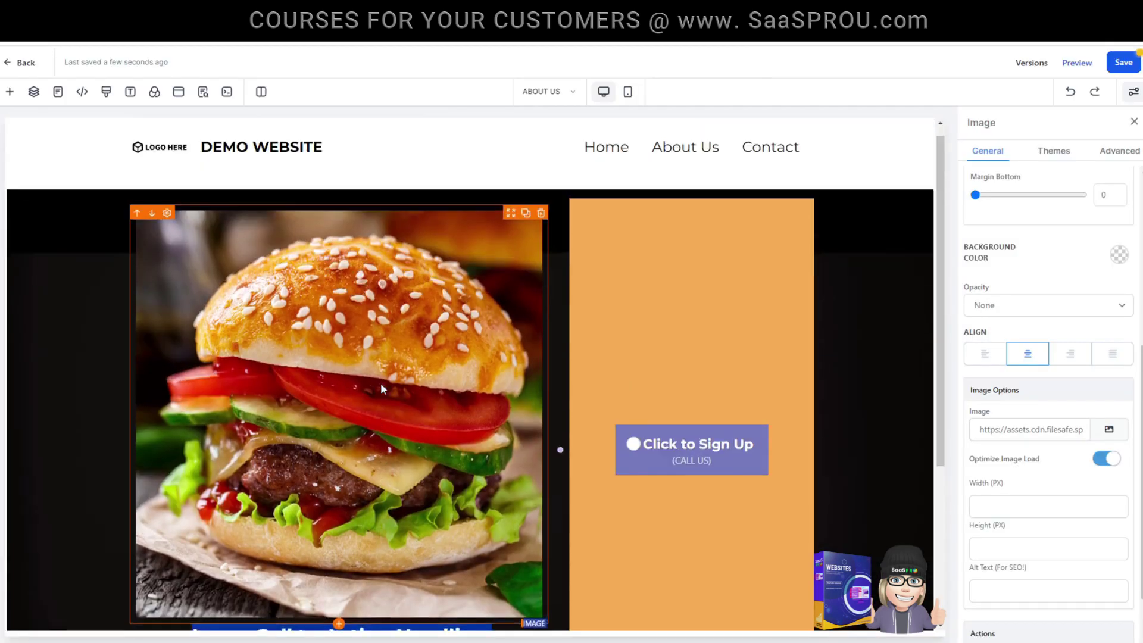
pyautogui.scroll(-2, 1015, 444)
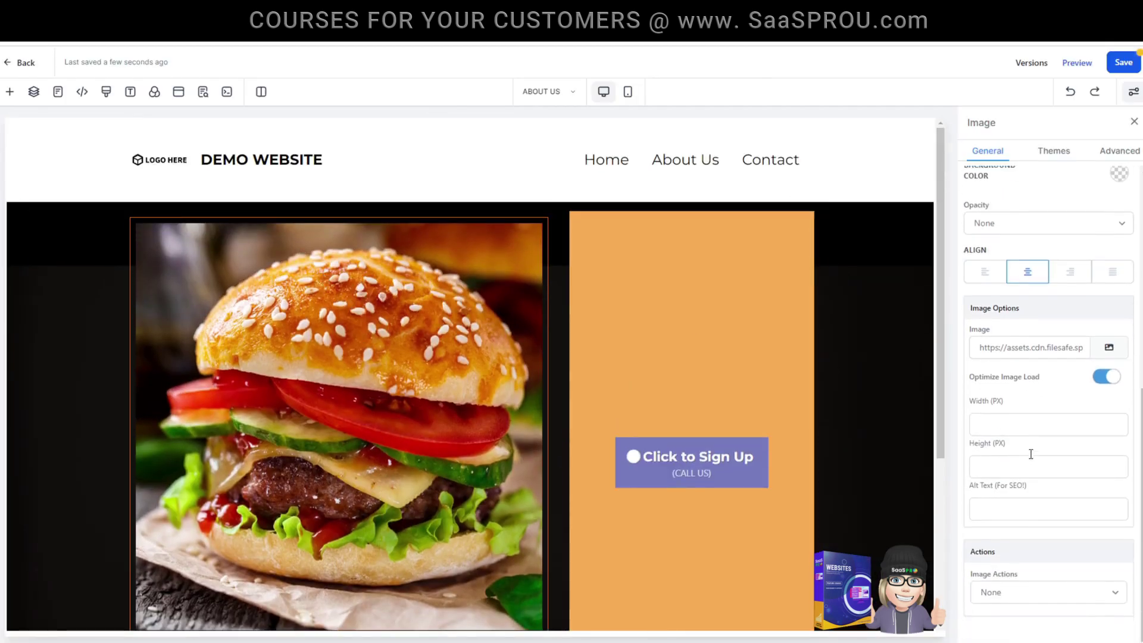
pyautogui.click(998, 420)
pyautogui.write('250')
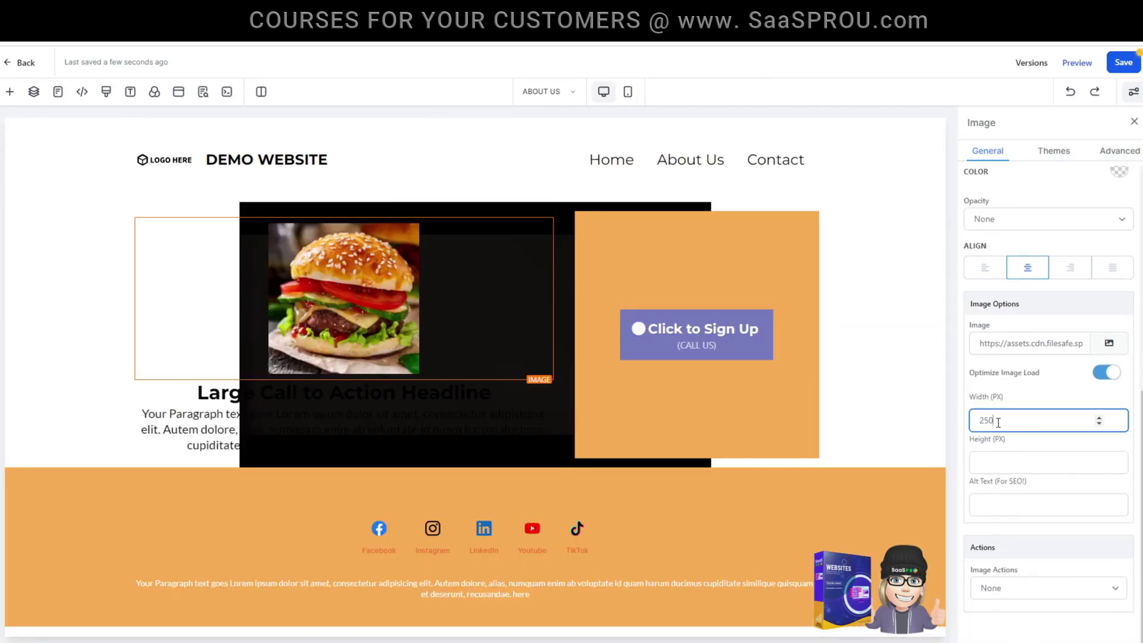
pyautogui.click(10, 92)
pyautogui.scroll(4, 166, 398)
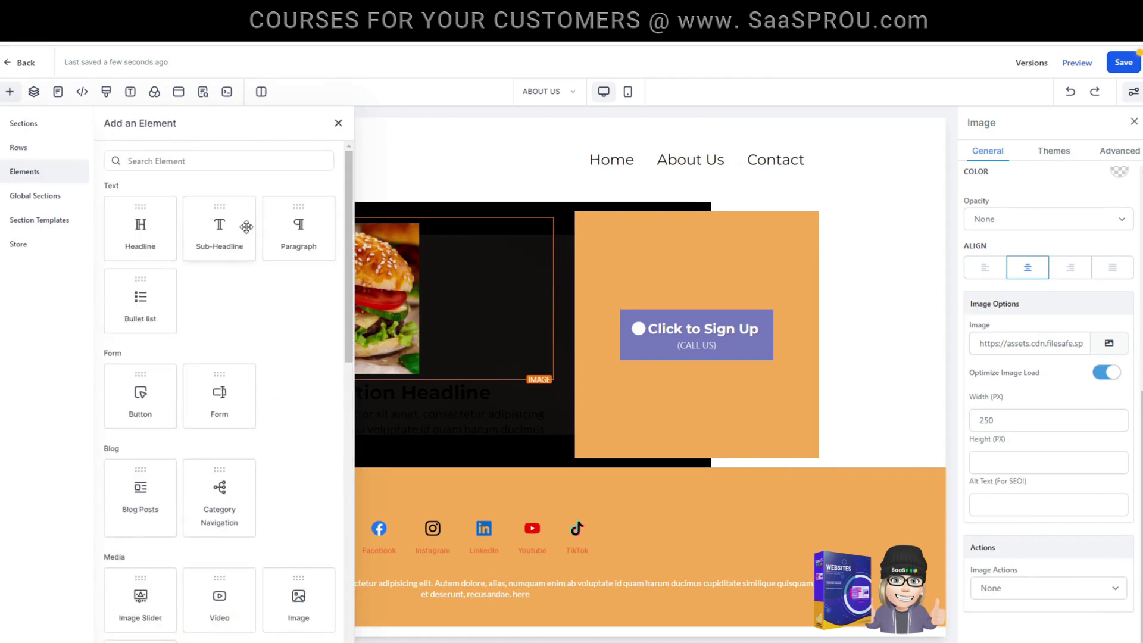
# Add a Sub-Headline above the burger image and clear its placeholder text.
pyautogui.moveTo(217, 226); pyautogui.dragTo(468, 255)
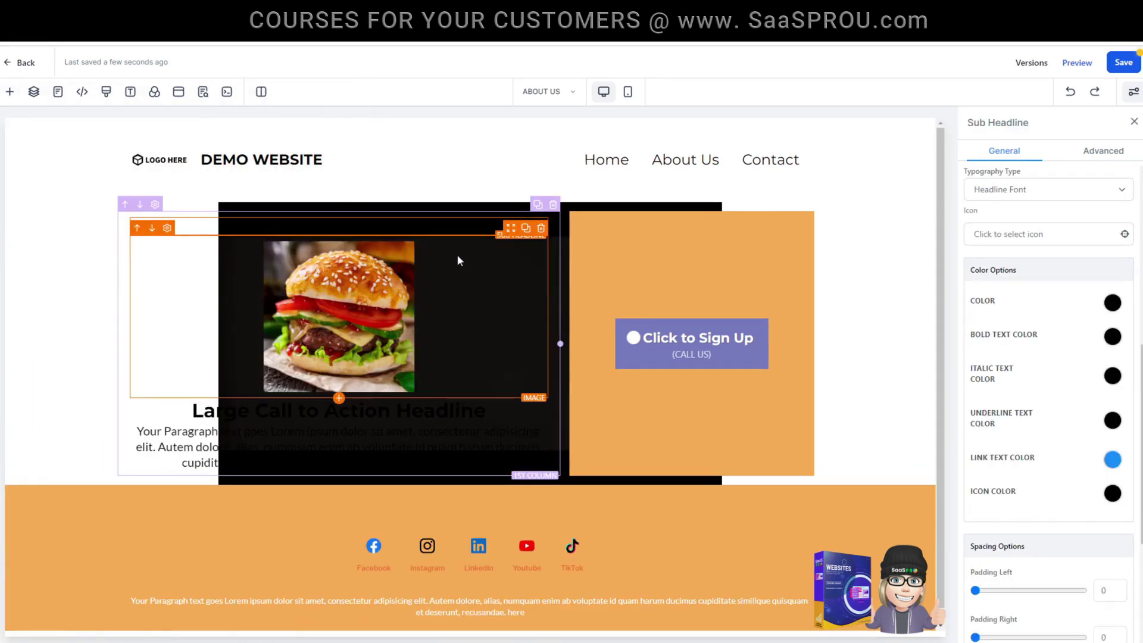
pyautogui.tripleClick(326, 223)
pyautogui.press('BackSpace')
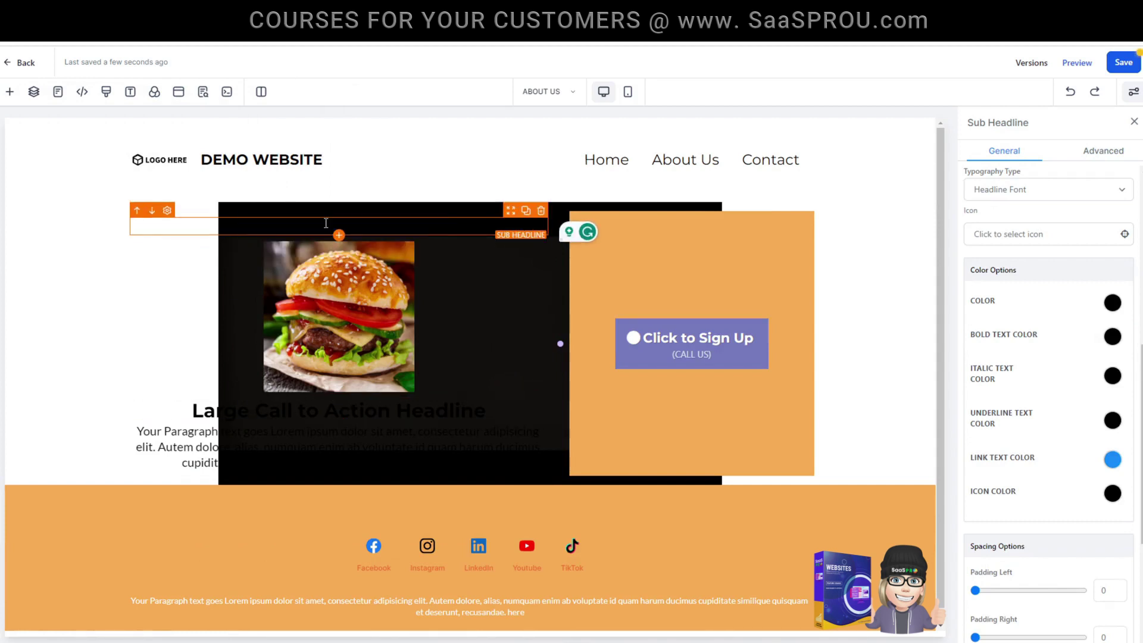
pyautogui.scroll(-2, 1023, 545)
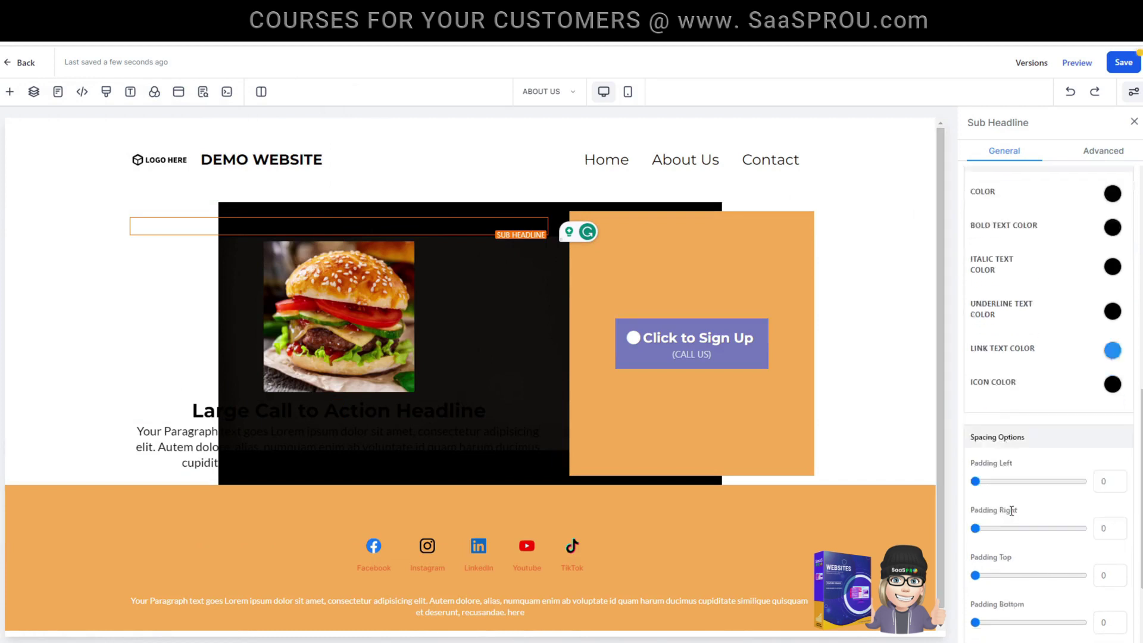
pyautogui.scroll(-2, 1011, 511)
# Pad the sub-headline 100 on top, bottom, left and right, and delete the burger image.
pyautogui.moveTo(975, 443); pyautogui.dragTo(1082, 443)
pyautogui.moveTo(976, 490); pyautogui.dragTo(1083, 490)
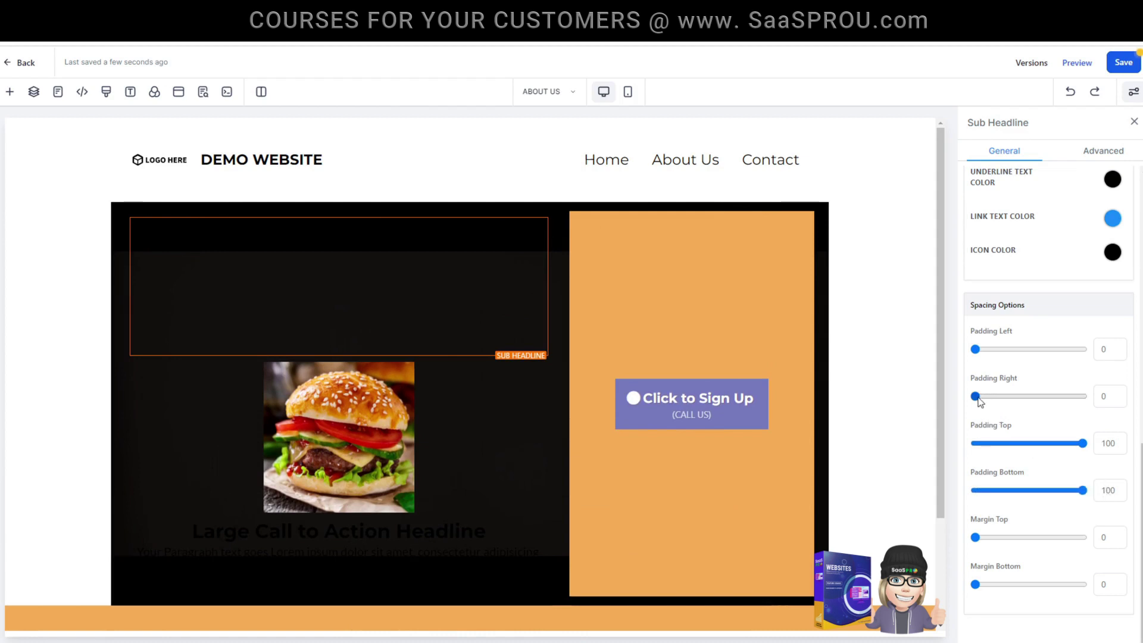
pyautogui.moveTo(977, 397); pyautogui.dragTo(1099, 398)
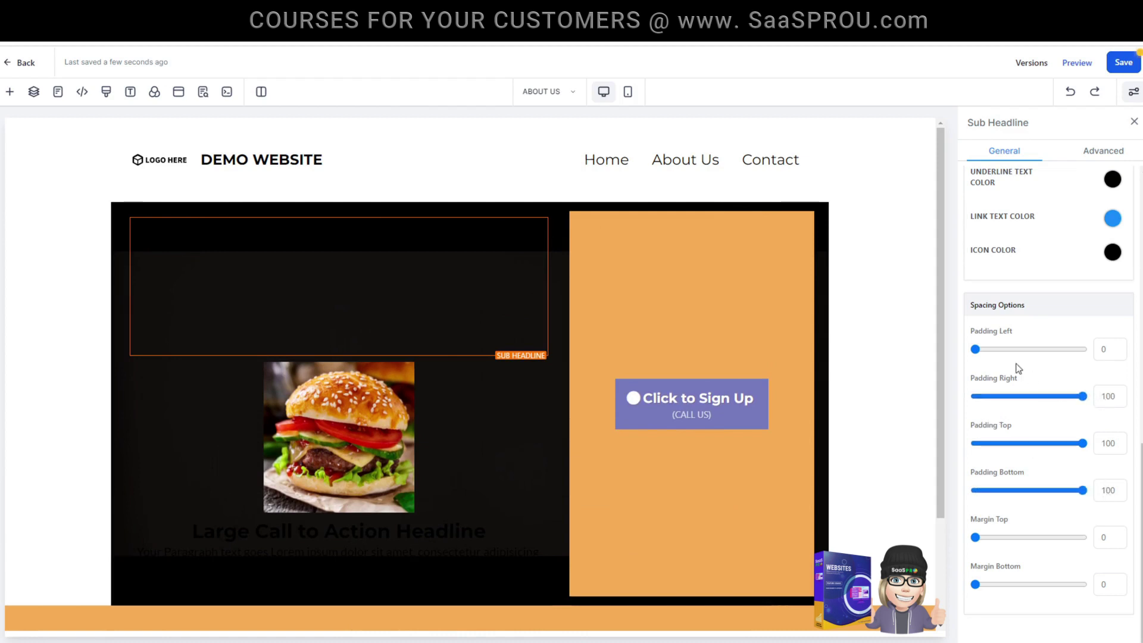
pyautogui.moveTo(977, 350); pyautogui.dragTo(1083, 351)
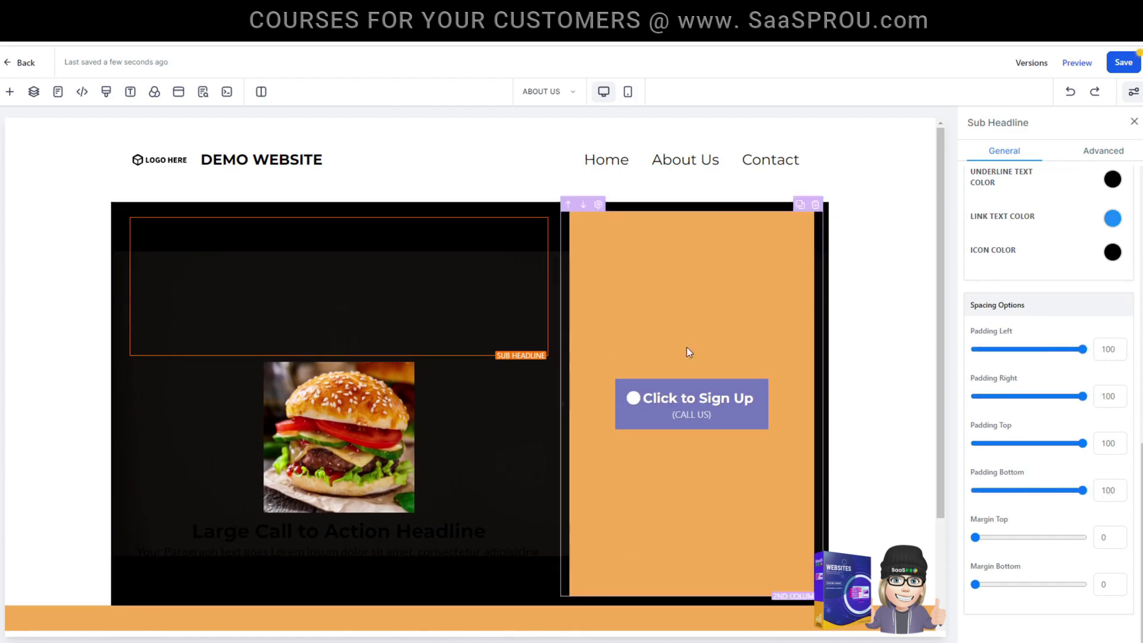
pyautogui.click(540, 355)
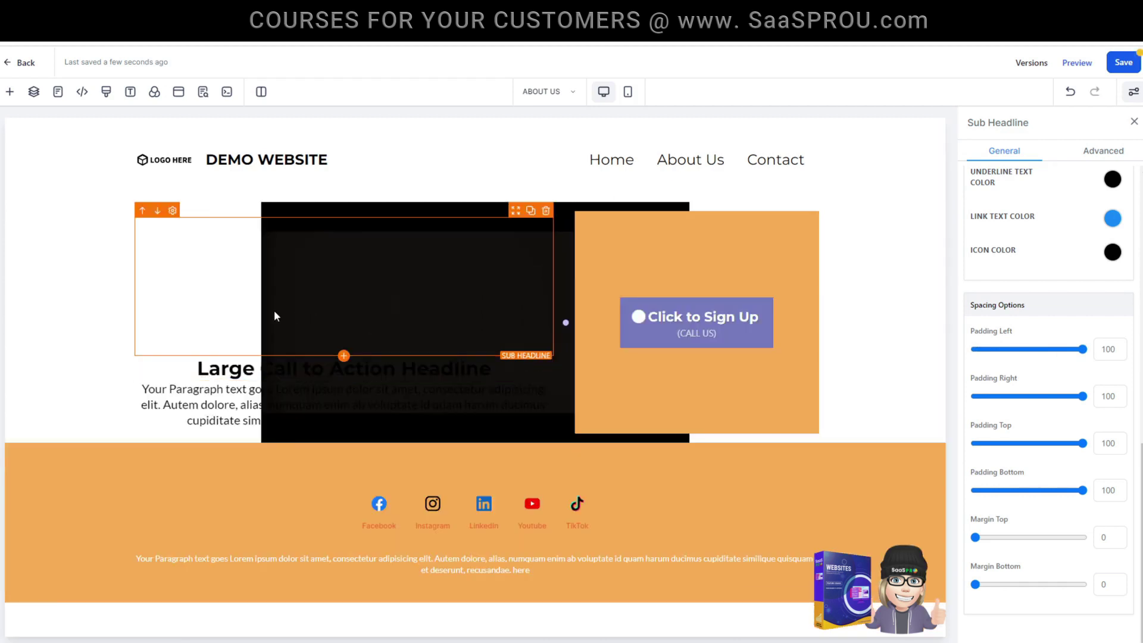
pyautogui.click(563, 280)
# Switch the section width to Wide, then back to Full.
pyautogui.click(1115, 164)
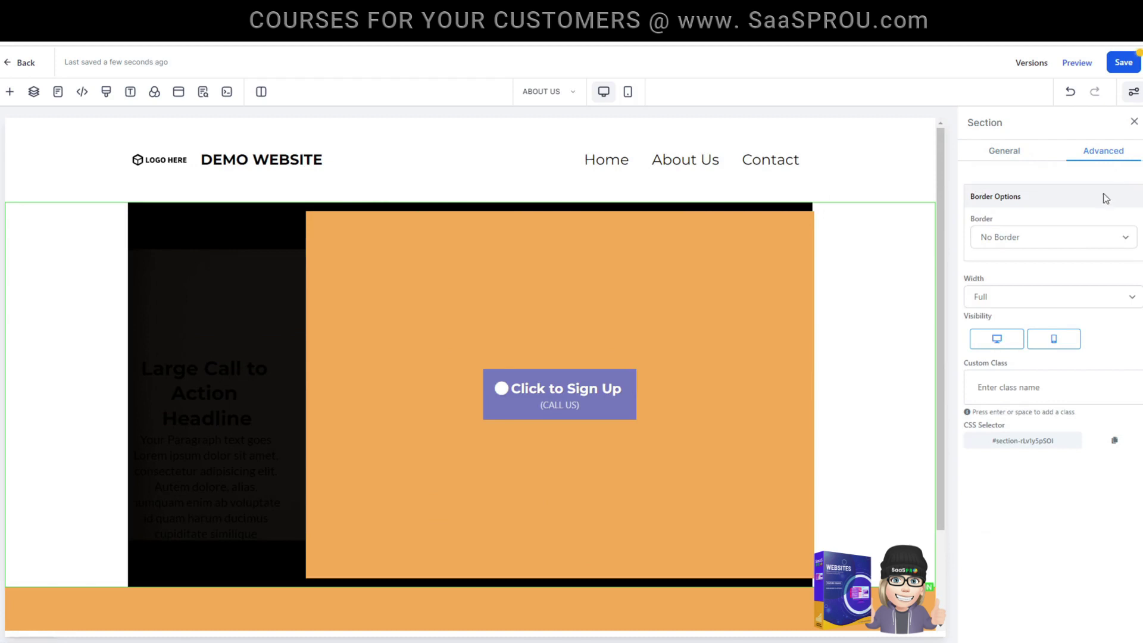
pyautogui.click(973, 303)
pyautogui.click(991, 328)
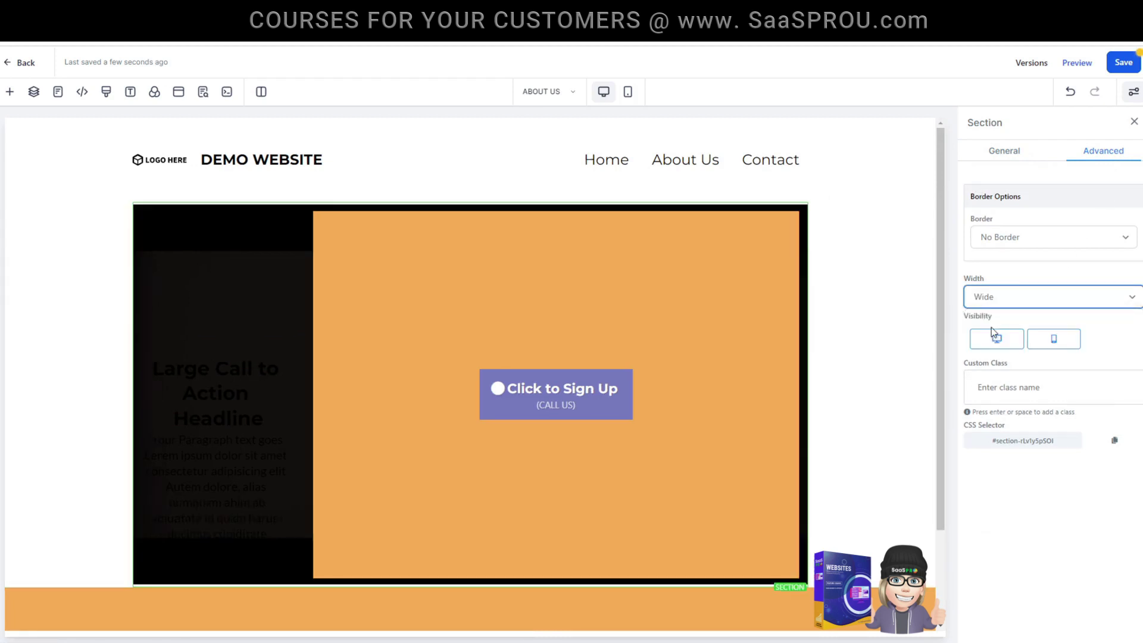
pyautogui.click(996, 301)
pyautogui.click(997, 312)
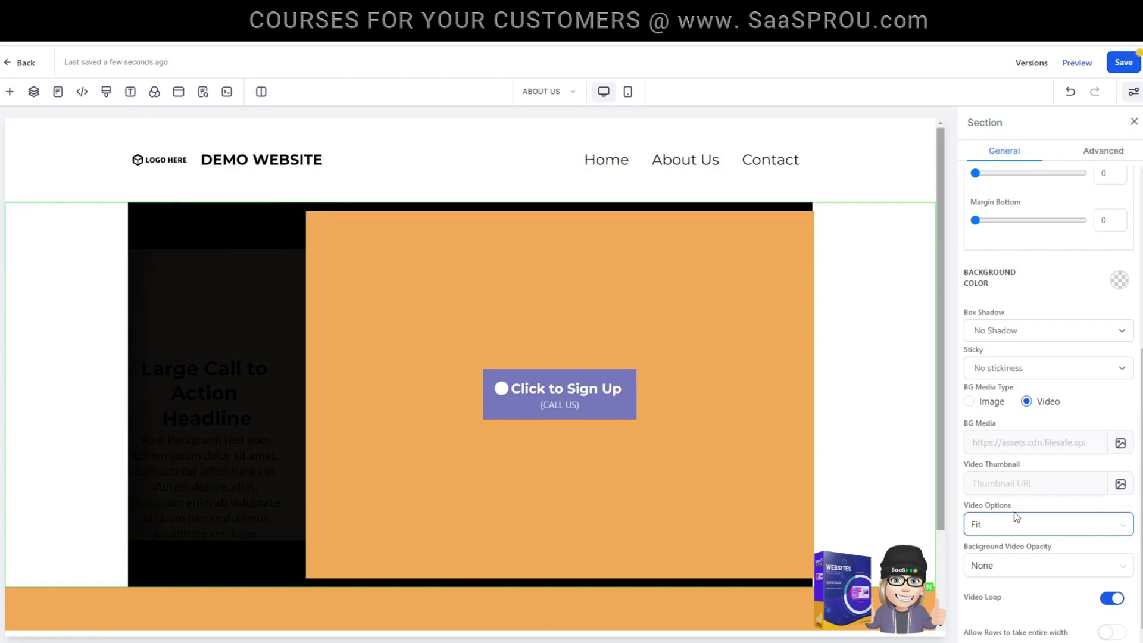
# Set the section's background Video Options to Fill.
pyautogui.click(1004, 531)
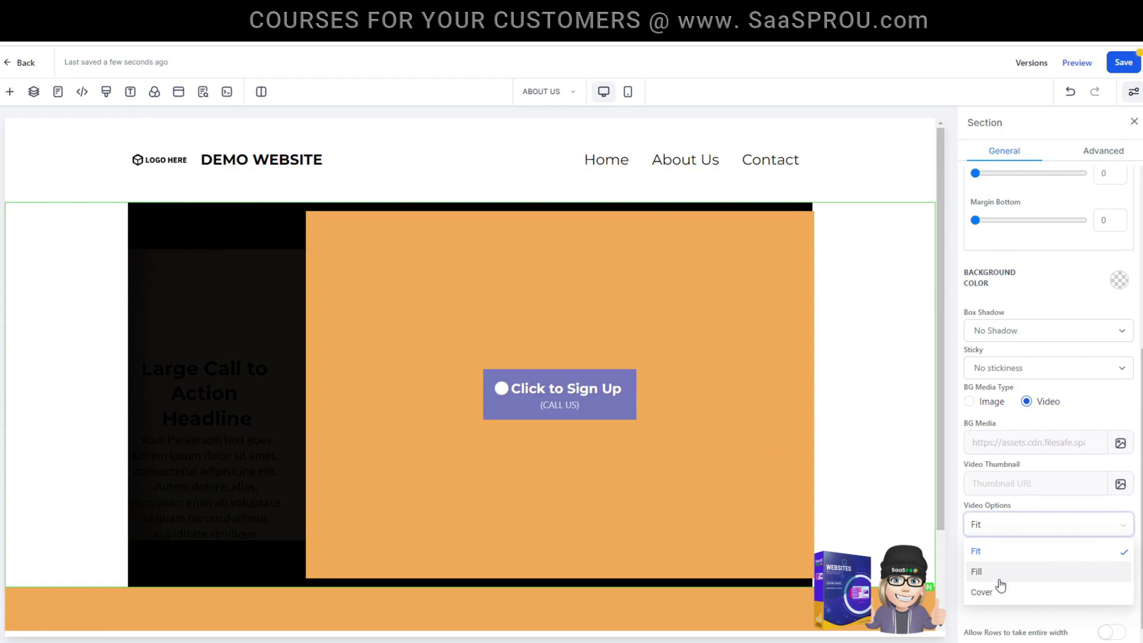
pyautogui.click(1000, 592)
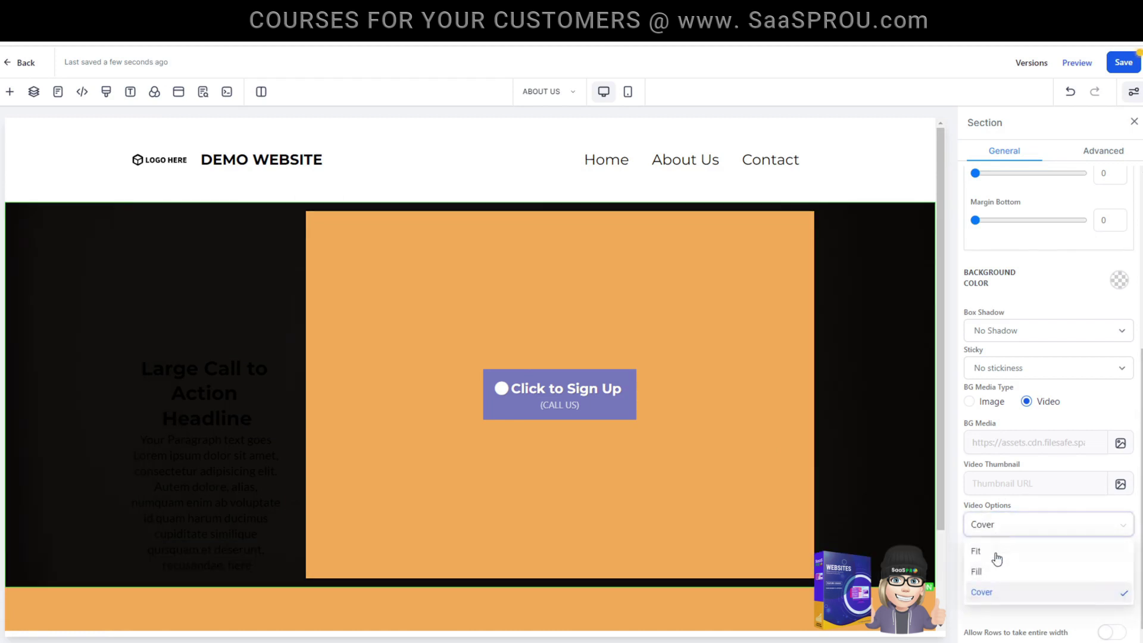
pyautogui.click(995, 571)
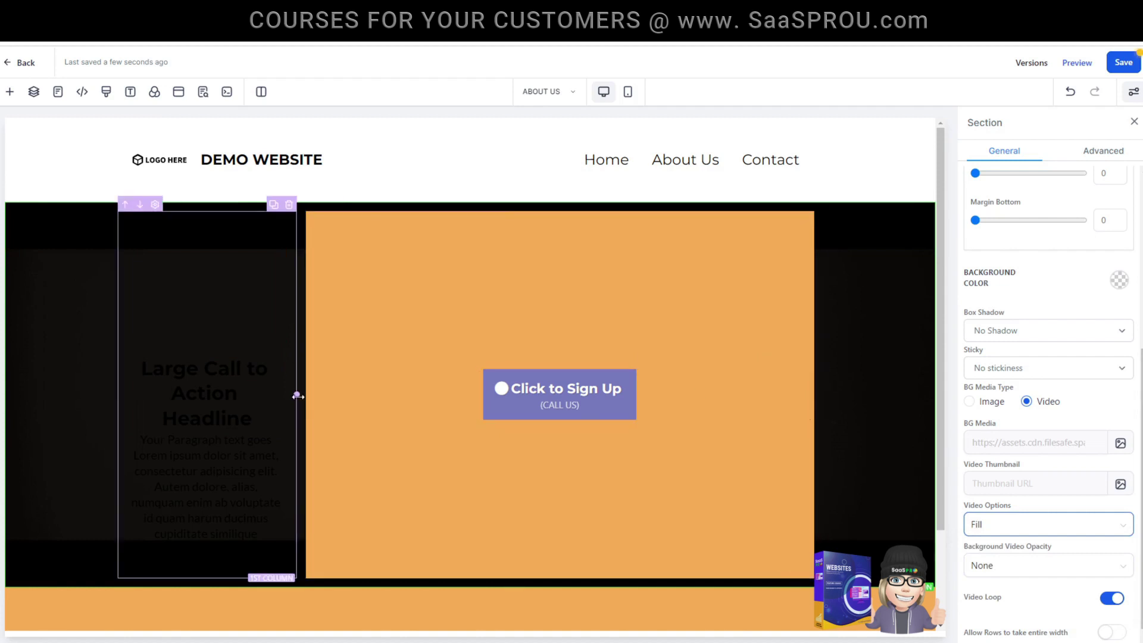
pyautogui.moveTo(297, 394); pyautogui.dragTo(499, 402)
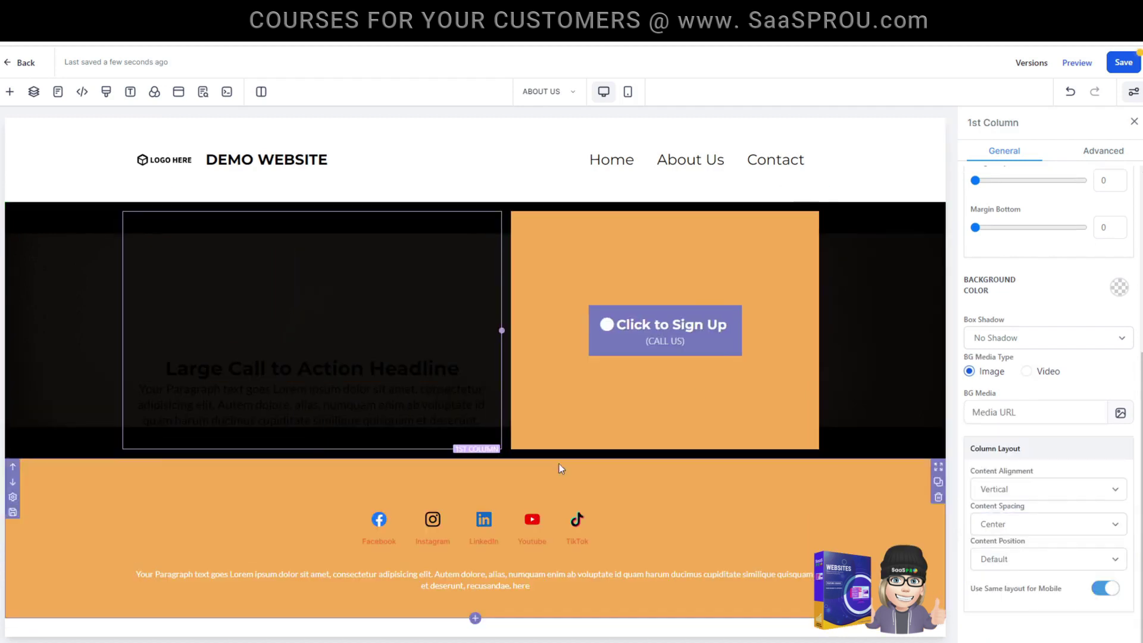
# Give the first column a bottom margin of 100 and save the page.
pyautogui.scroll(5, 1021, 399)
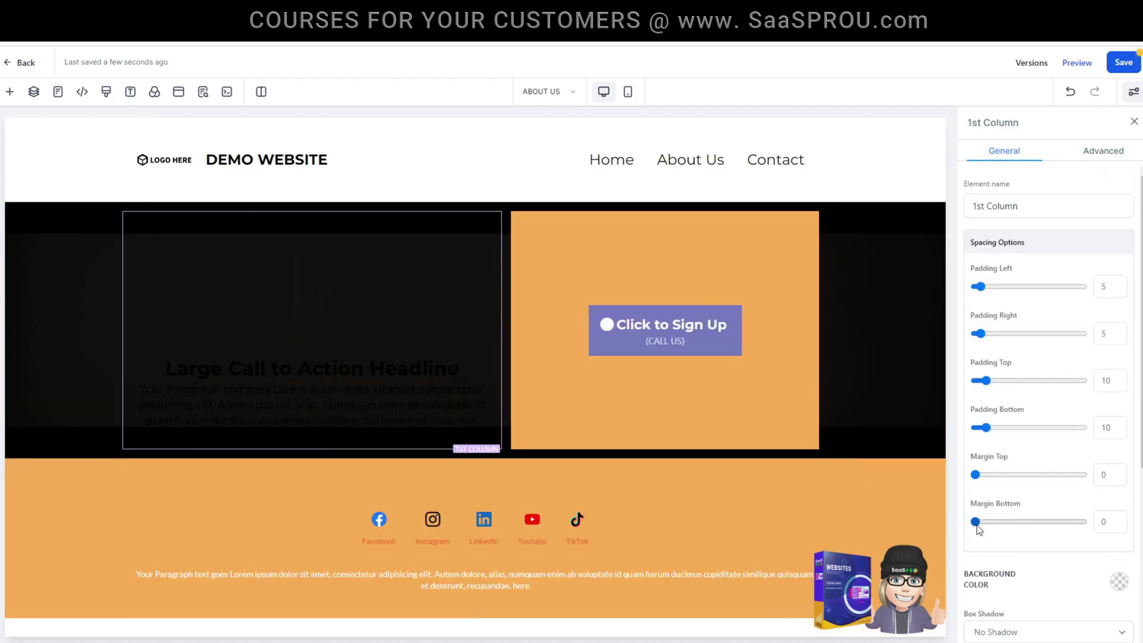
pyautogui.moveTo(976, 523); pyautogui.dragTo(1097, 537)
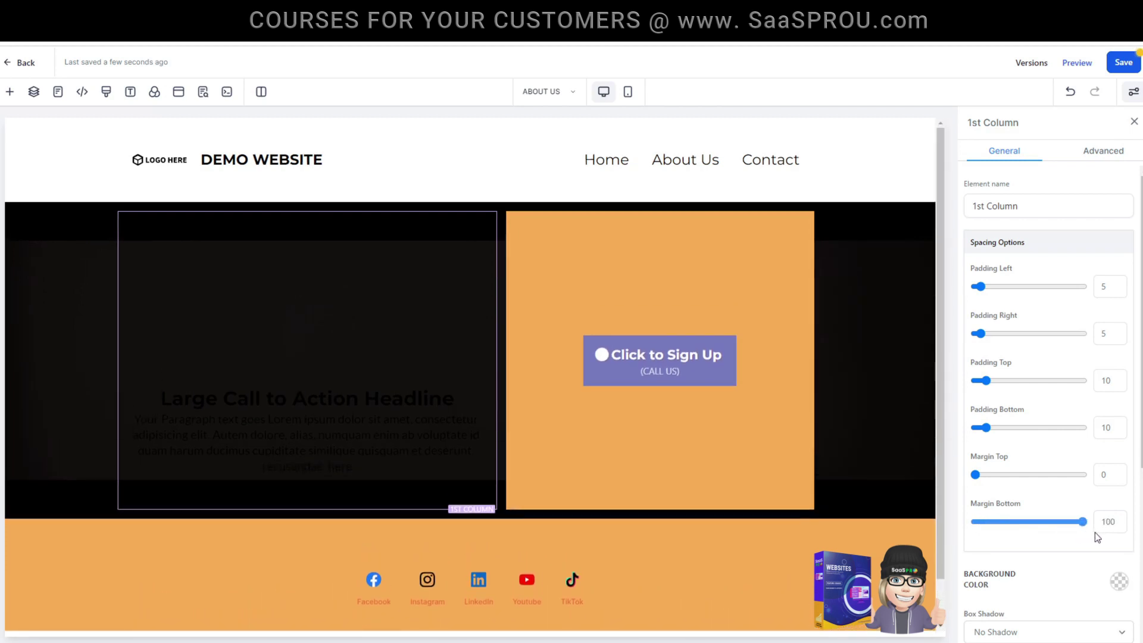
pyautogui.click(1078, 65)
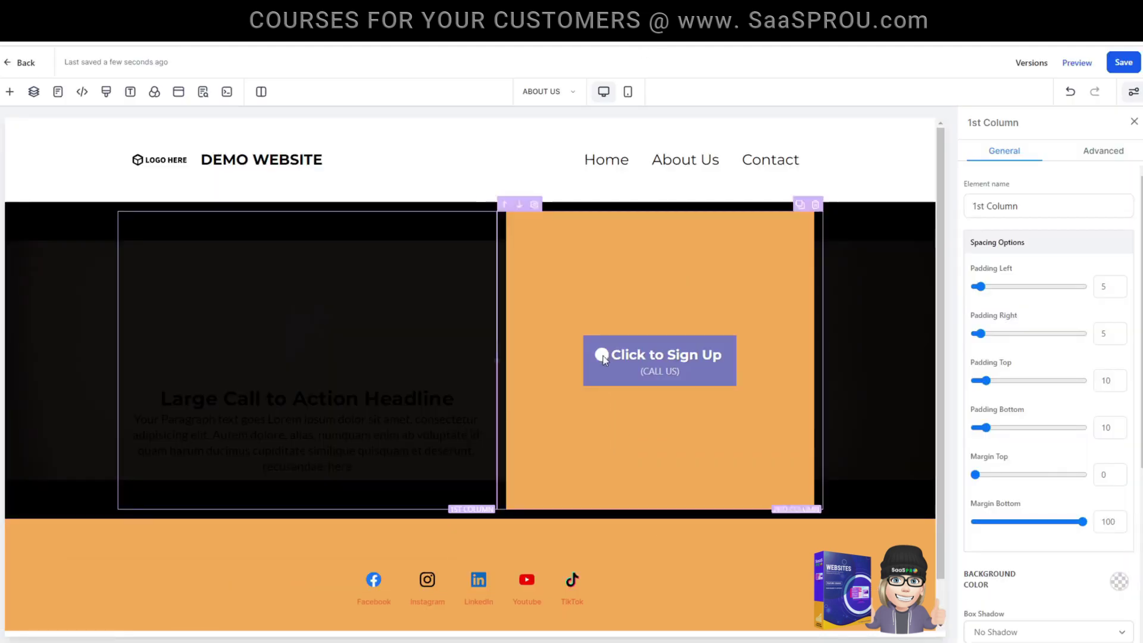
# Make the second column's orange background transparent and preview the page.
pyautogui.click(616, 305)
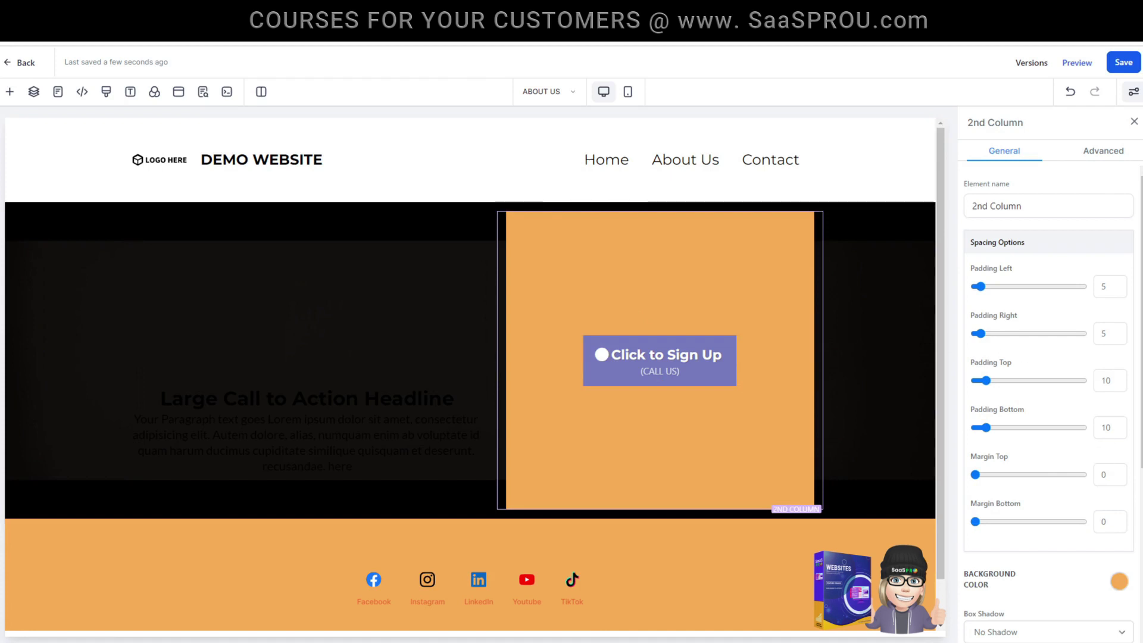
pyautogui.click(1118, 581)
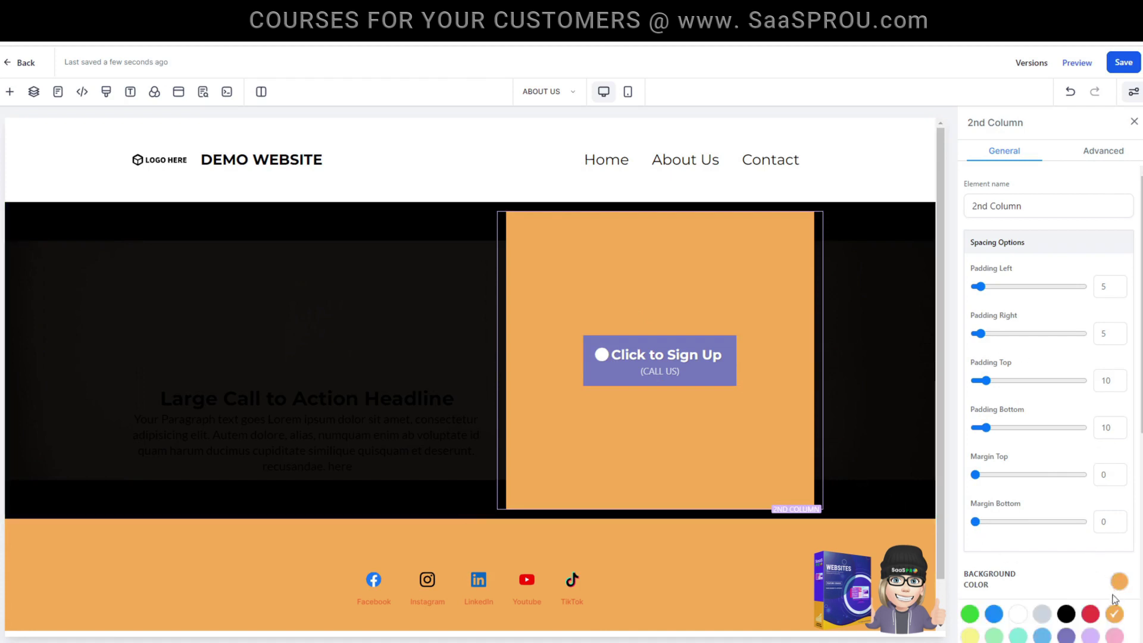
pyautogui.scroll(-2, 1108, 589)
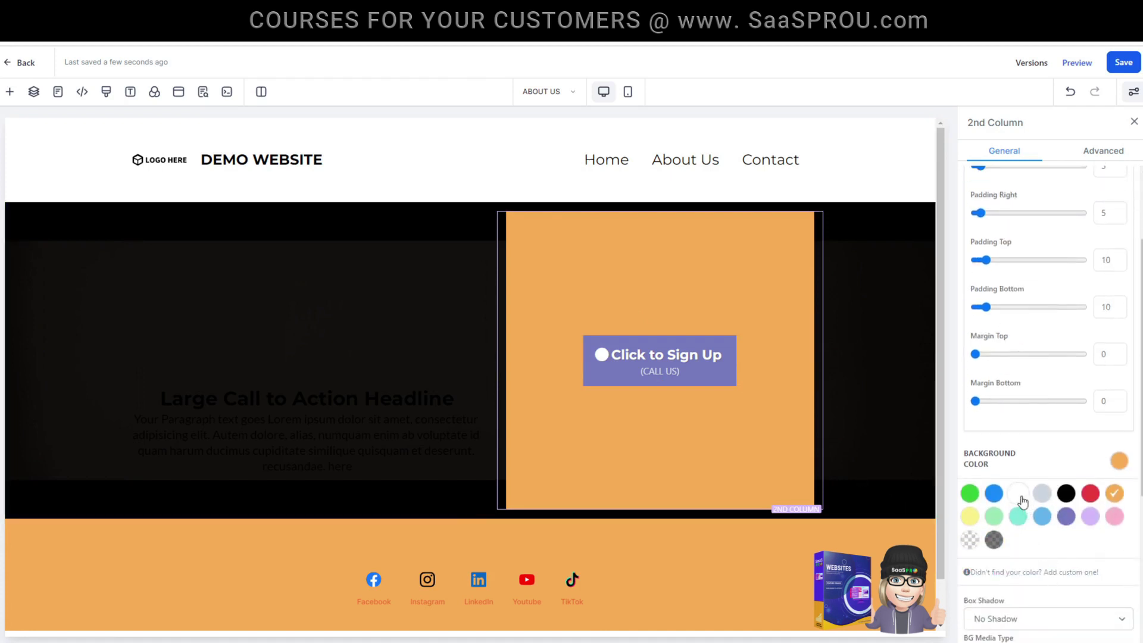
pyautogui.click(970, 540)
pyautogui.click(1072, 64)
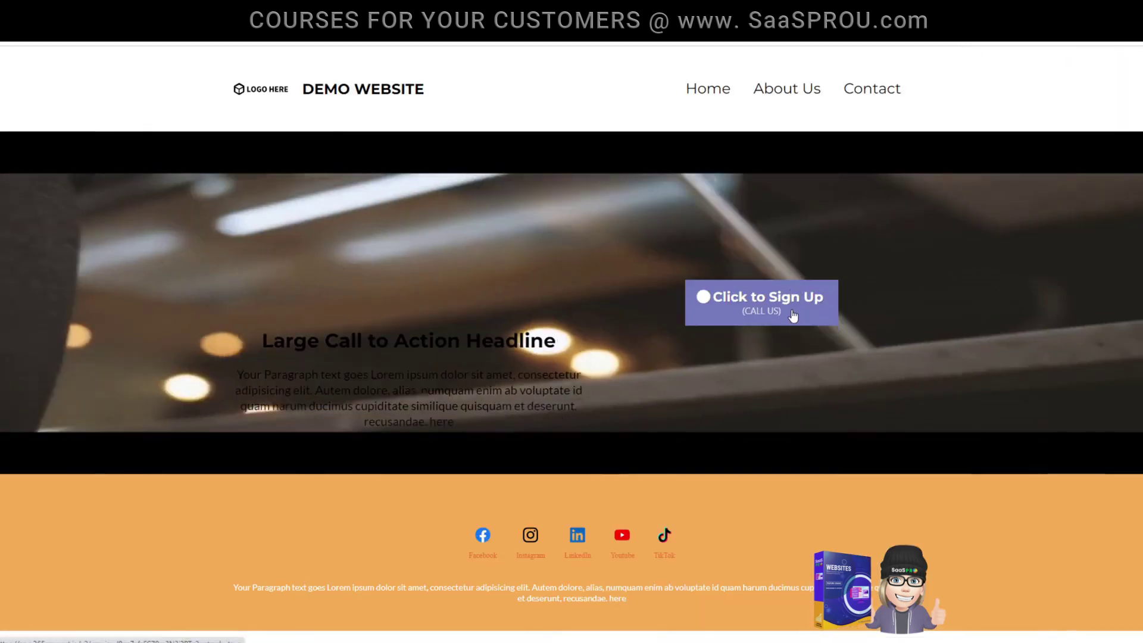
pyautogui.press('Escape')
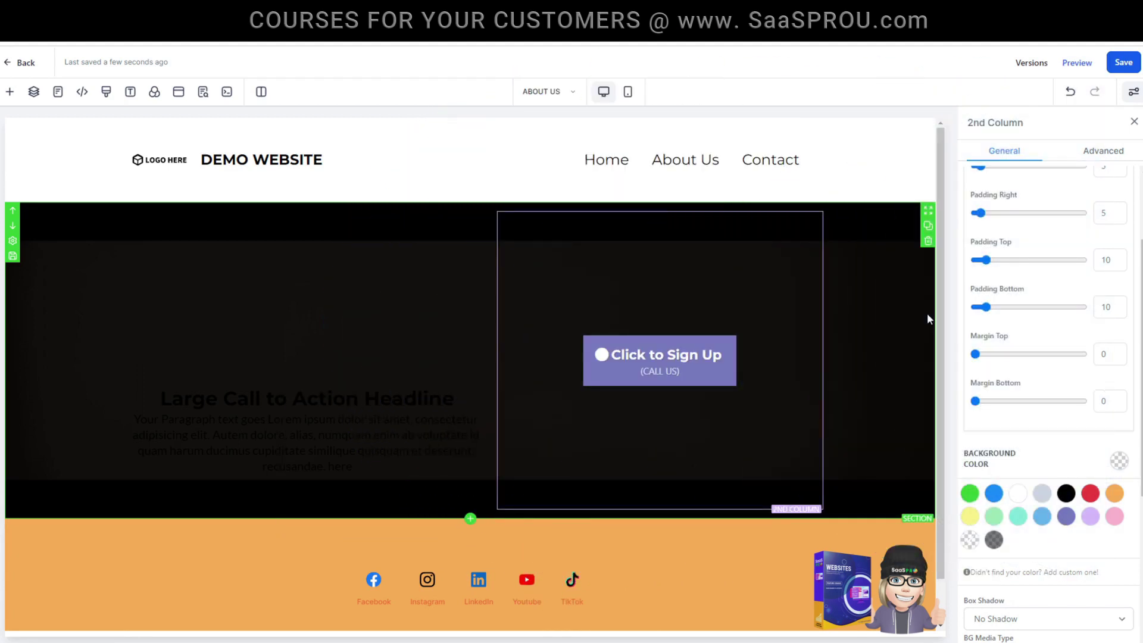
# Select the navigation menu and browse the page's layers and site pages lists.
pyautogui.moveTo(695, 167)
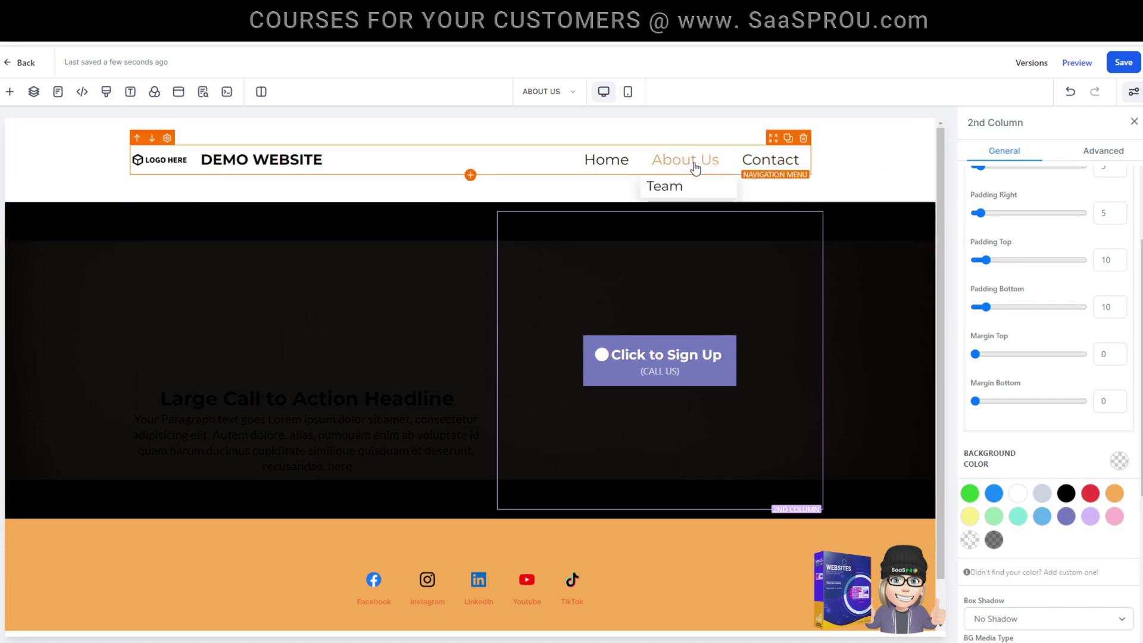
pyautogui.click(695, 167)
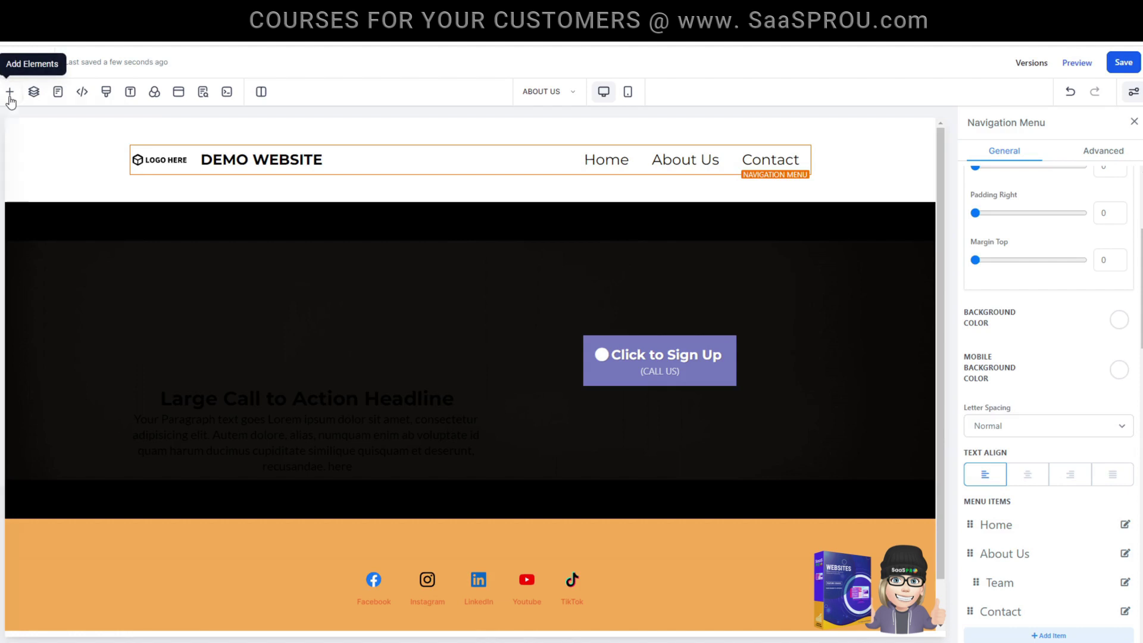
pyautogui.click(34, 91)
pyautogui.click(57, 91)
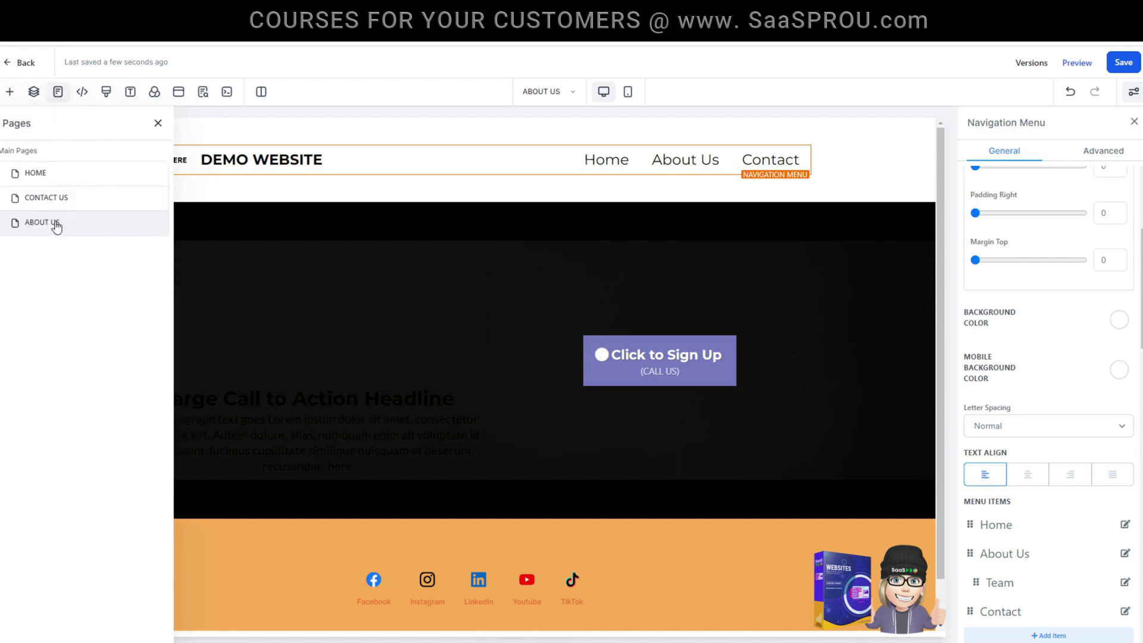
# Close the pages list and select the hero section on the canvas.
pyautogui.click(16, 232)
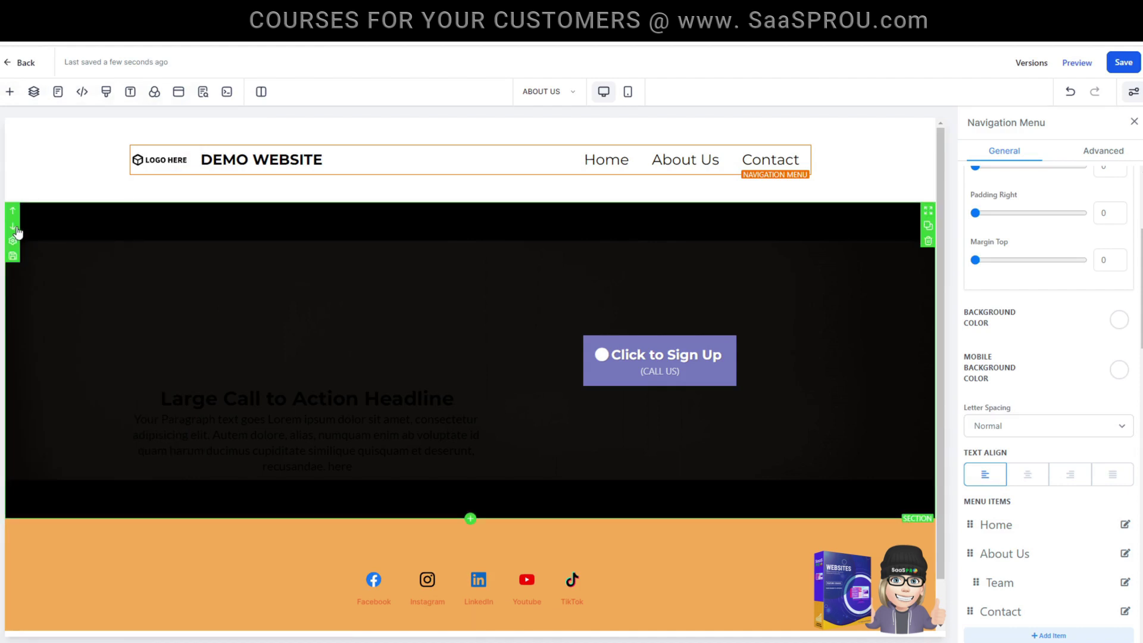
pyautogui.scroll(-10, 1053, 470)
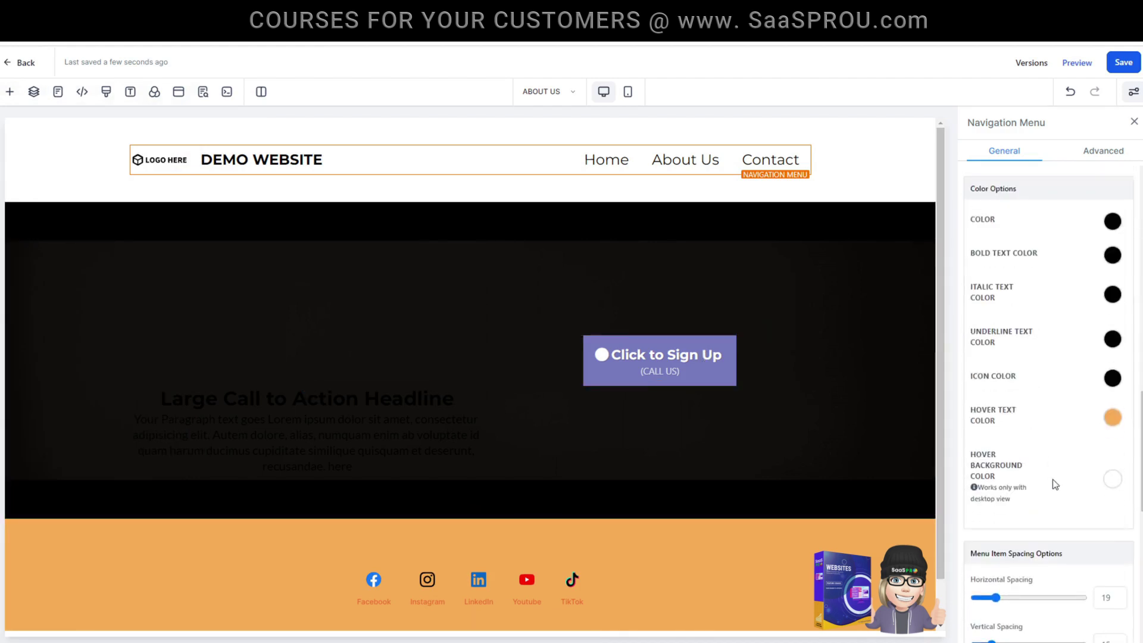
pyautogui.scroll(-10, 1054, 485)
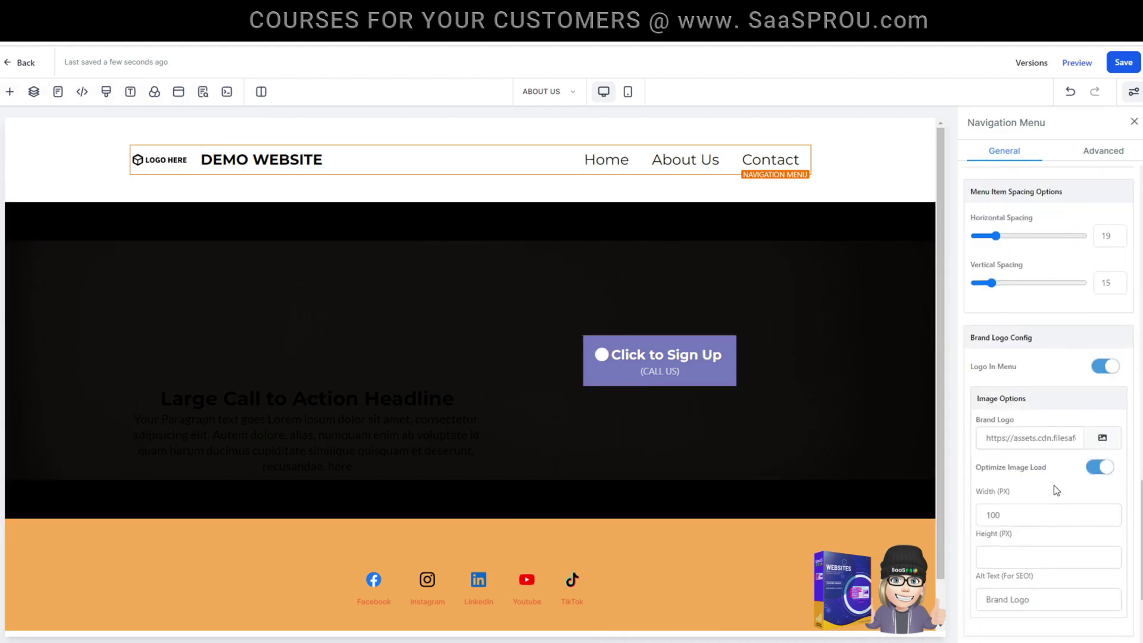
pyautogui.click(900, 451)
# Set the hero background media to Image, then select the empty sub-headline block above the headline.
pyautogui.click(982, 376)
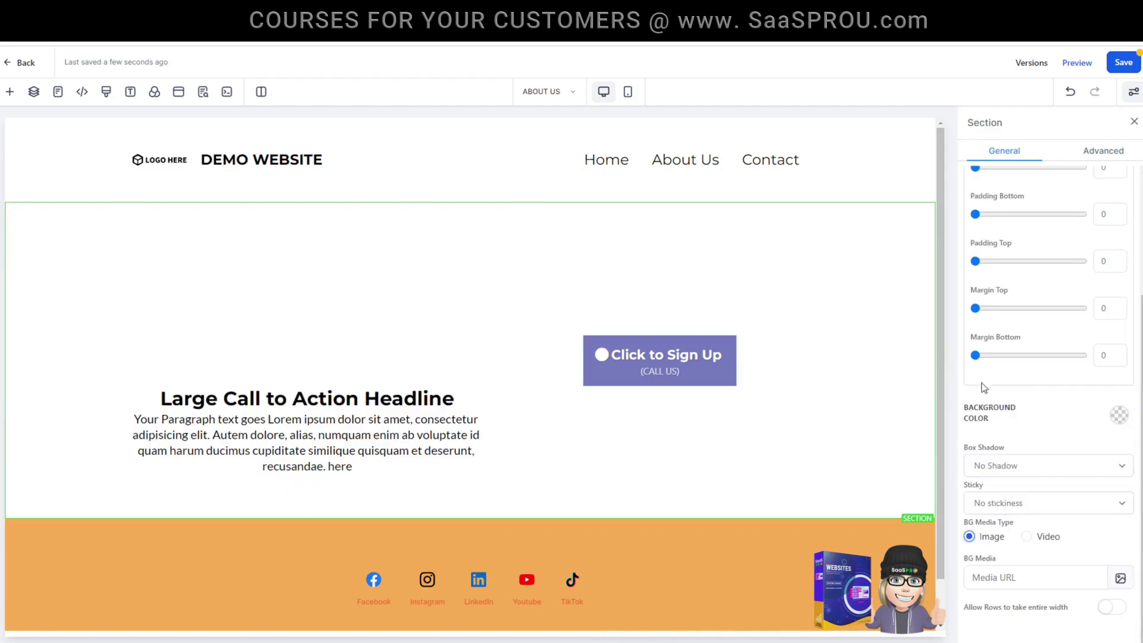
pyautogui.click(339, 302)
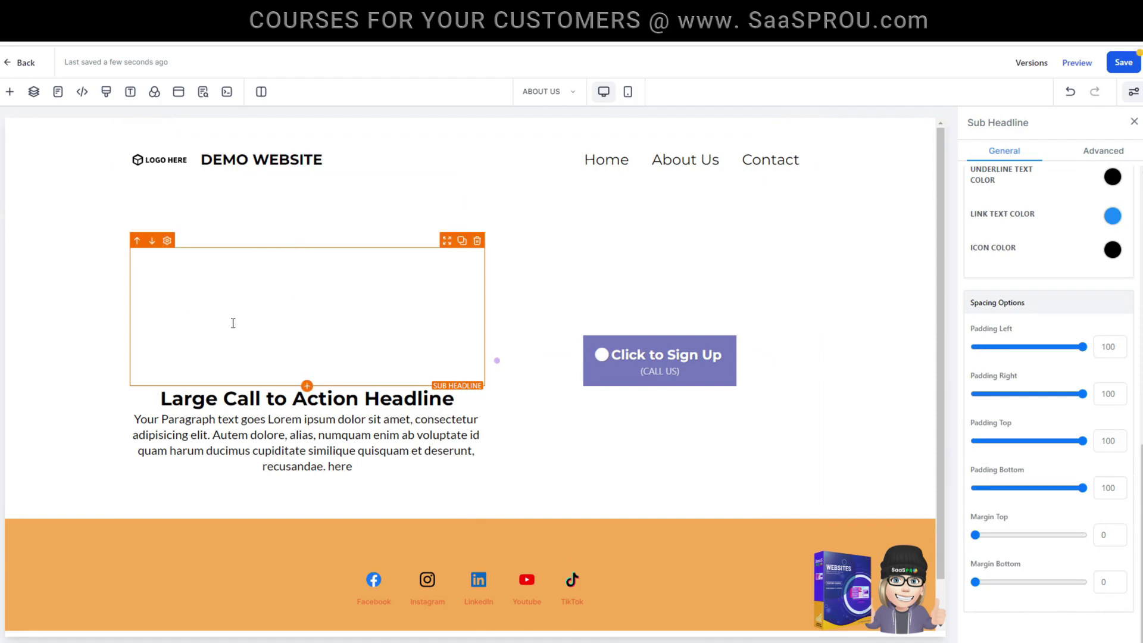
pyautogui.click(10, 91)
# Drag a Video element above the headline and set it to the hosted burger B-roll file.
pyautogui.scroll(-3, 244, 273)
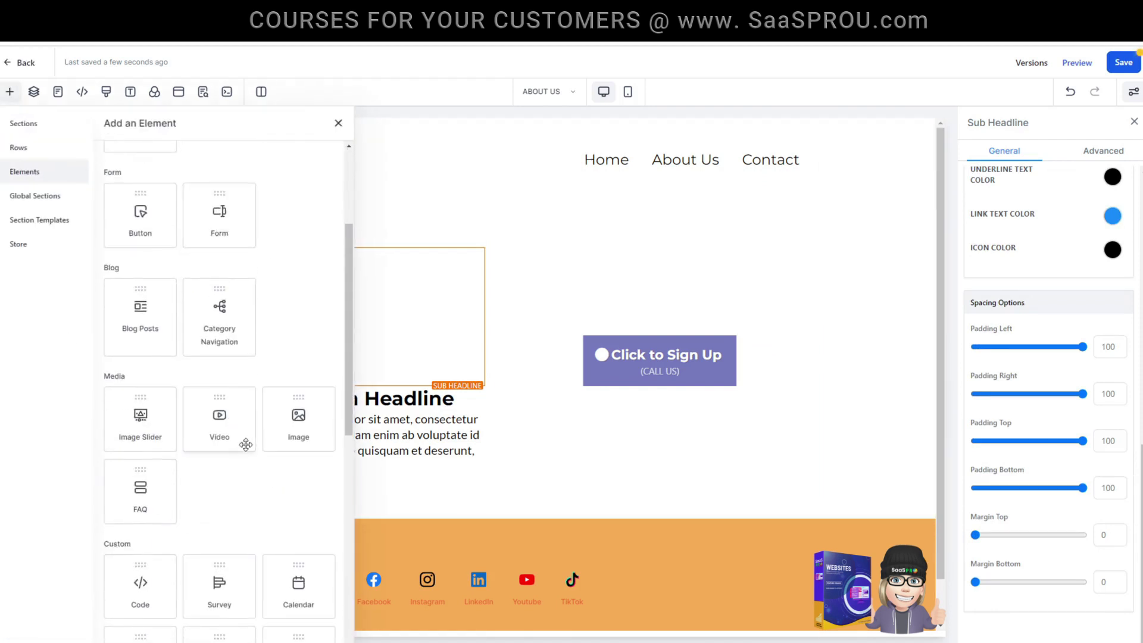
pyautogui.moveTo(223, 417); pyautogui.dragTo(369, 350)
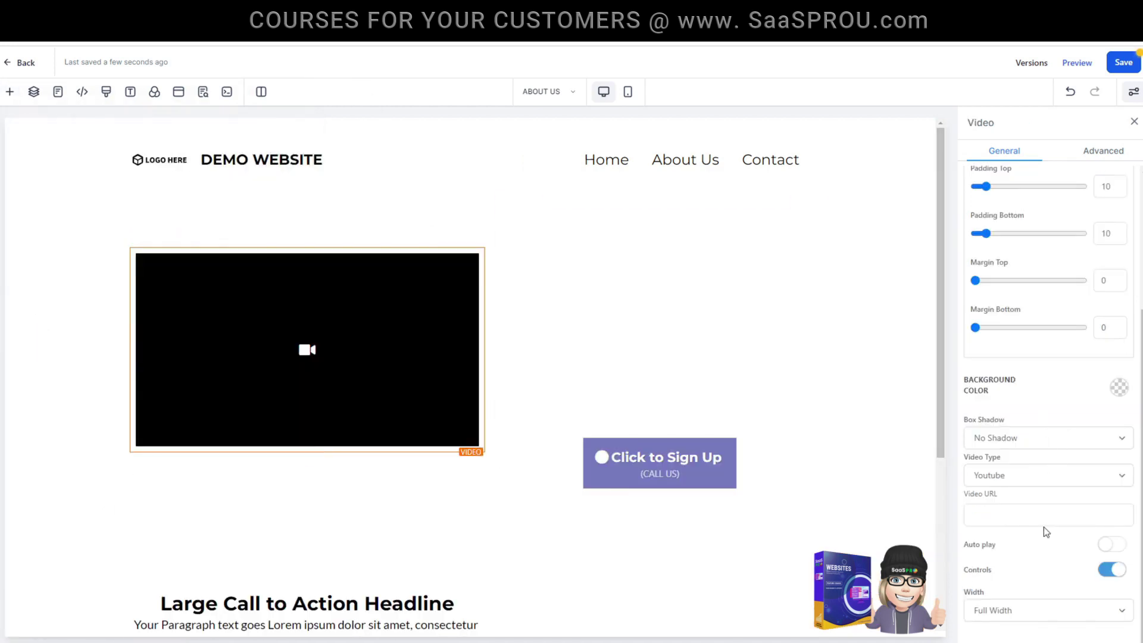
pyautogui.scroll(-4, 1044, 527)
pyautogui.click(995, 238)
pyautogui.click(1035, 279)
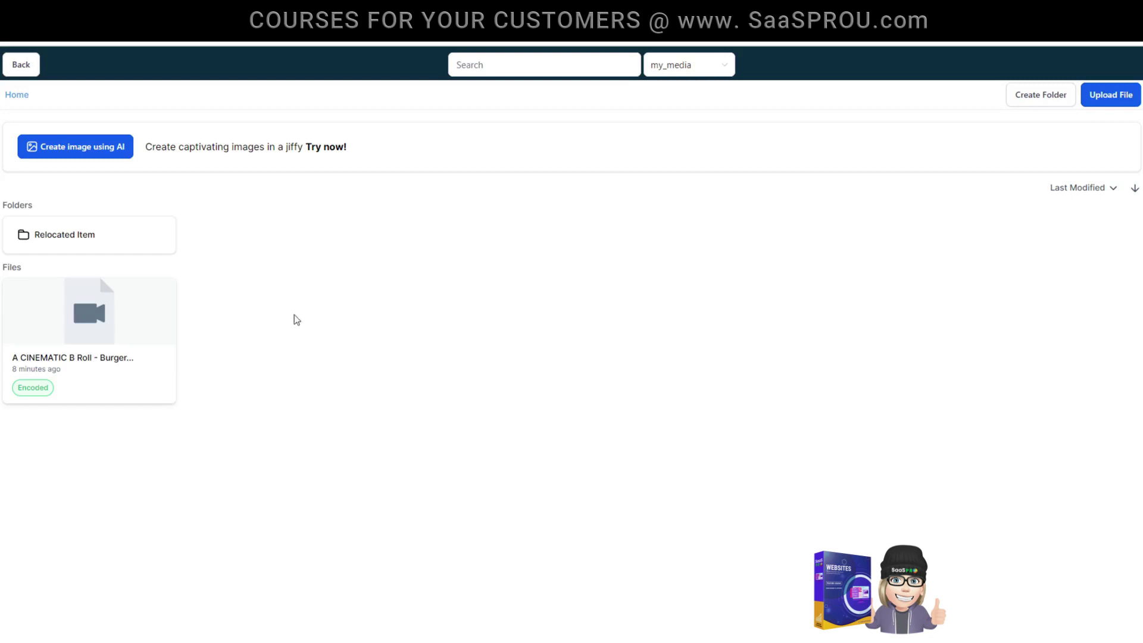
pyautogui.click(56, 320)
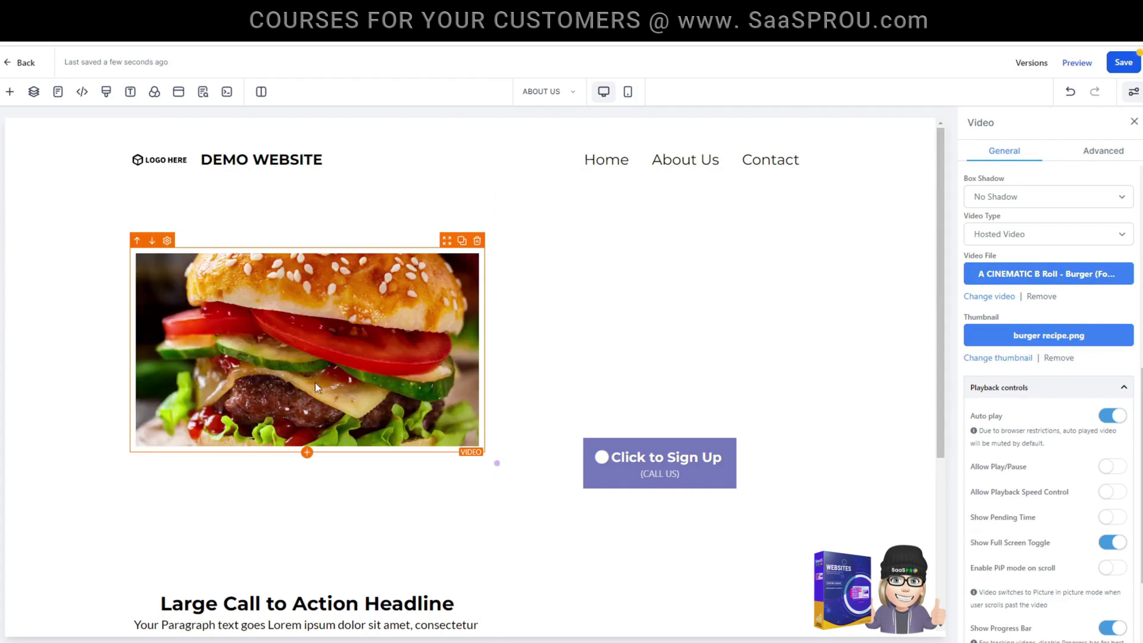
# Keep the video's autoplay on, enable PiP mode on scroll, and save the page.
pyautogui.scroll(-2, 994, 271)
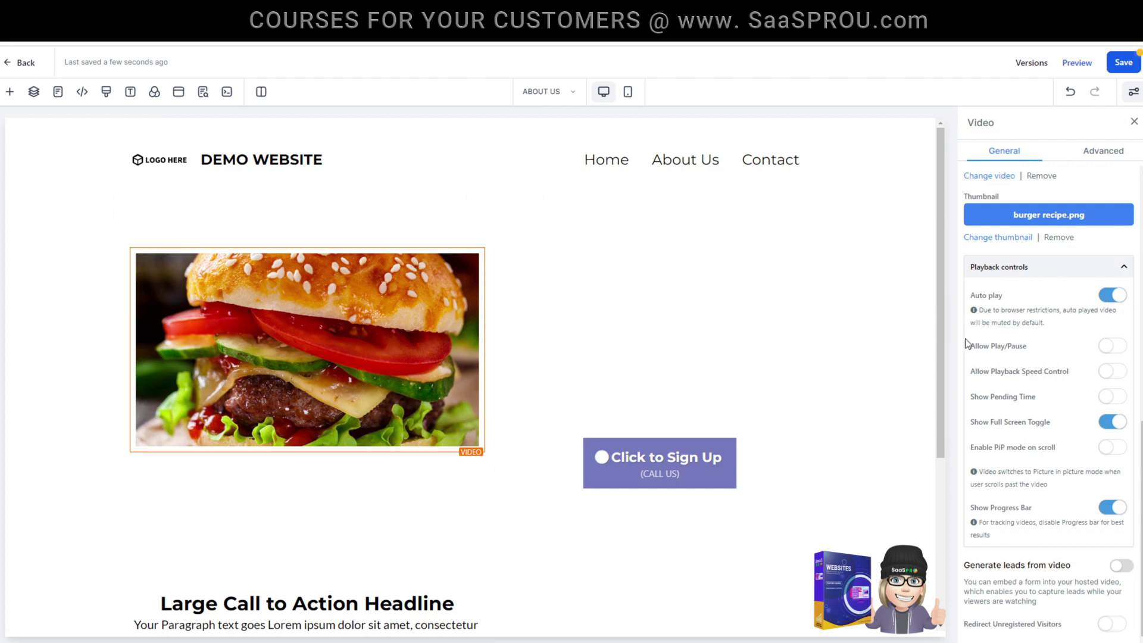
pyautogui.click(1117, 297)
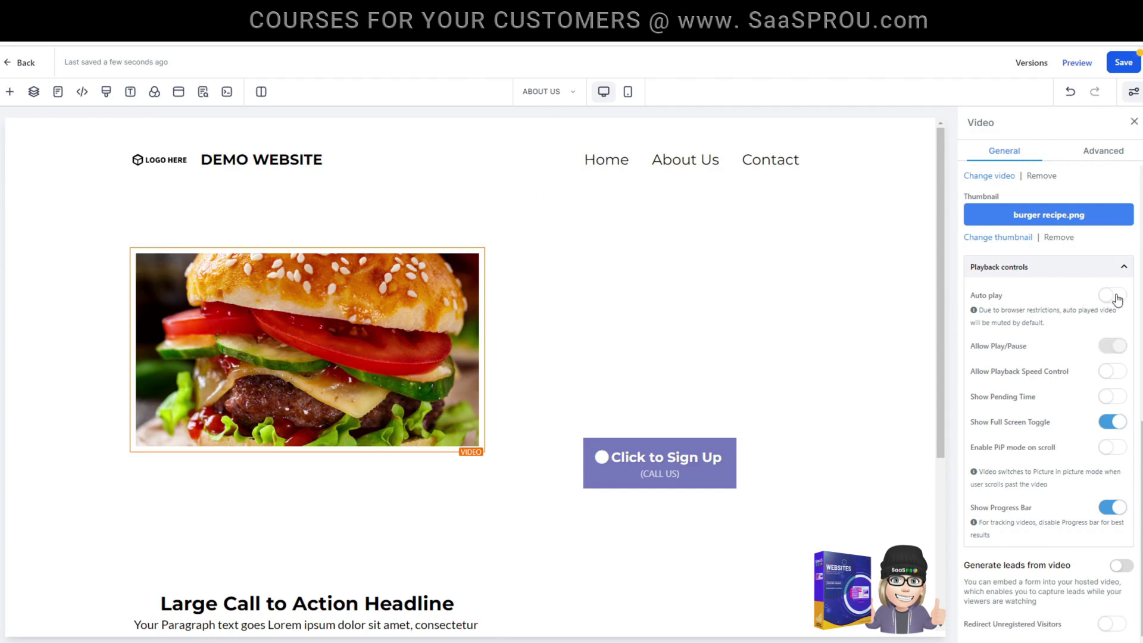
pyautogui.click(1114, 296)
pyautogui.click(1123, 452)
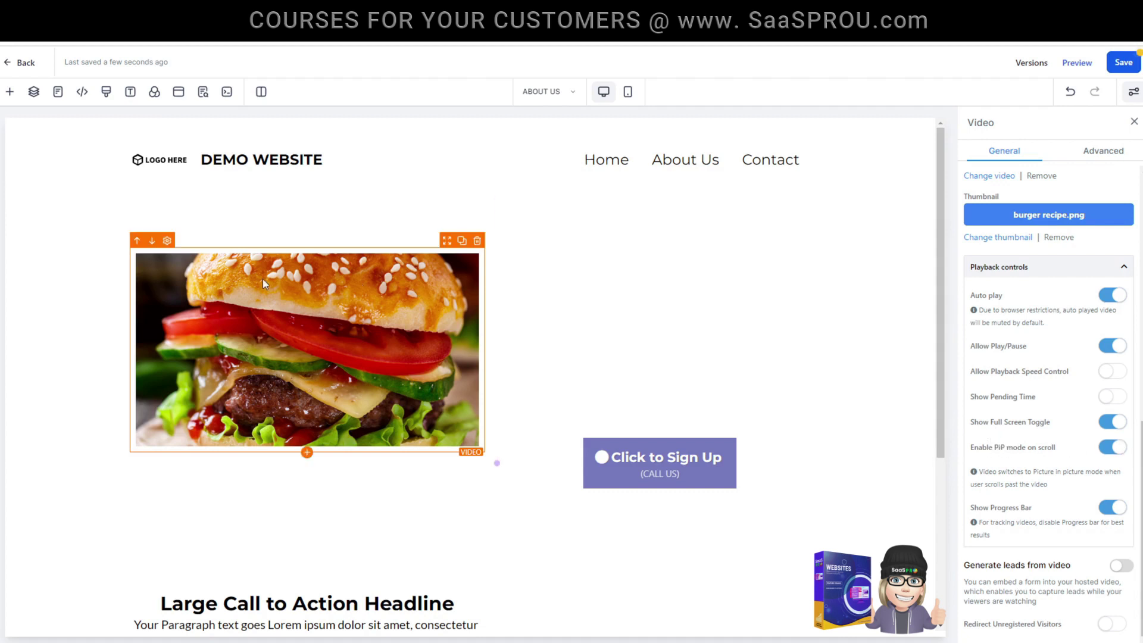
pyautogui.scroll(-4, 885, 438)
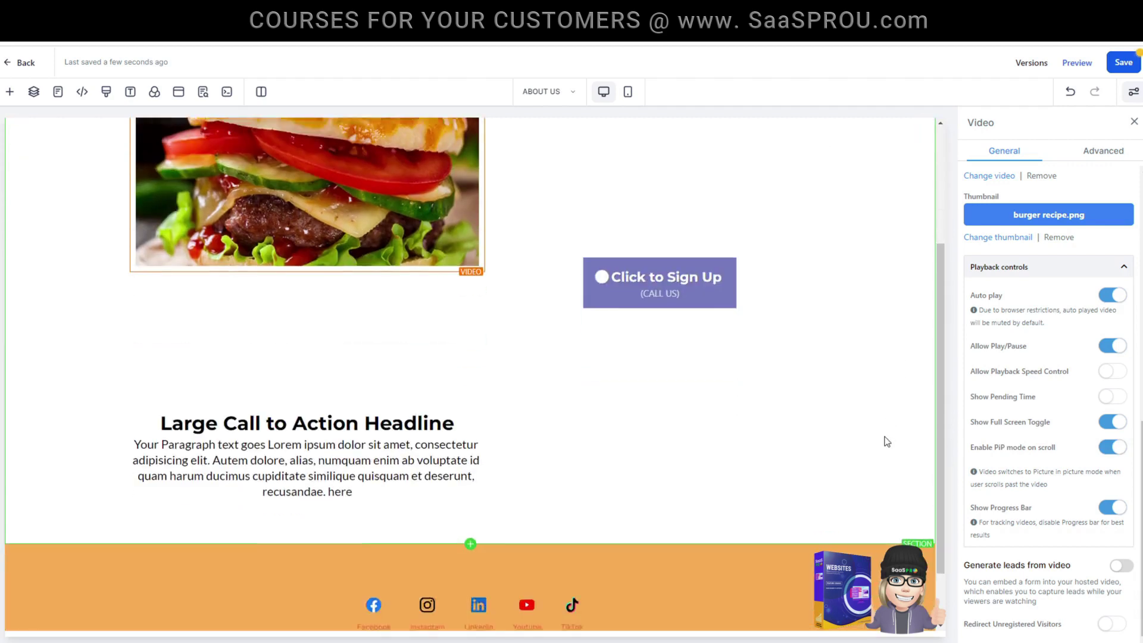
pyautogui.scroll(4, 885, 467)
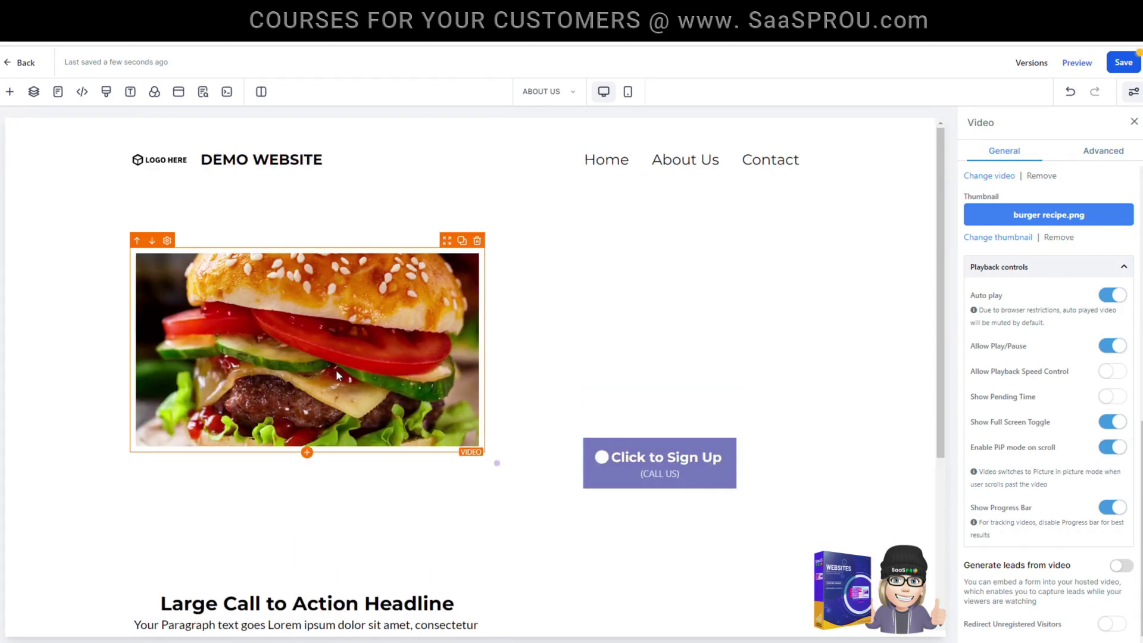
pyautogui.click(1114, 67)
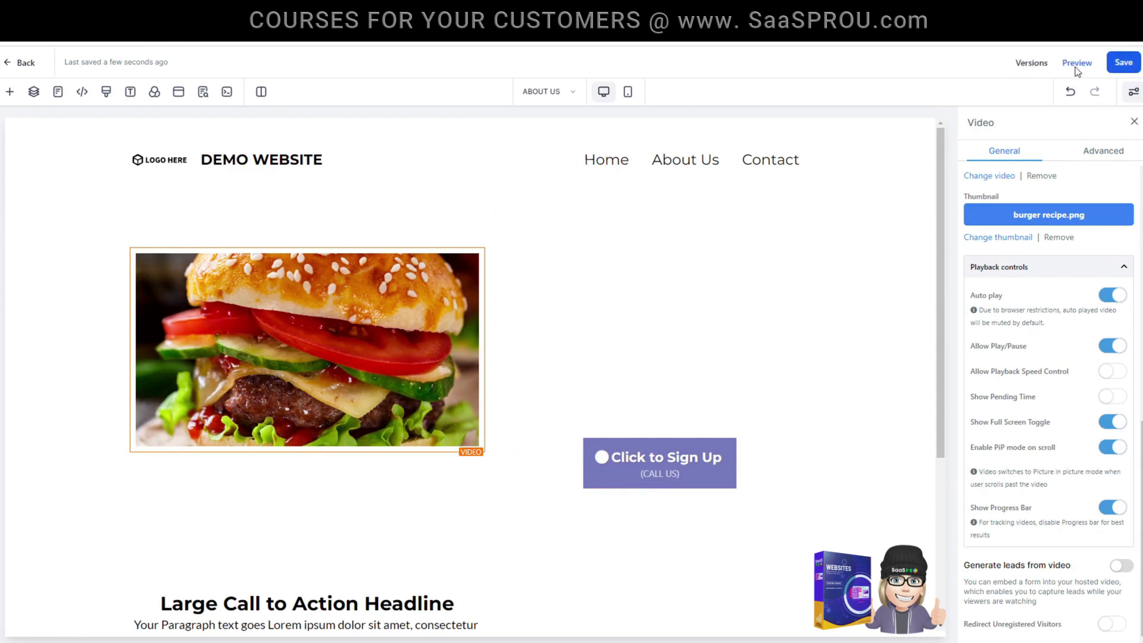
# Preview the page and play the burger video in picture-in-picture.
pyautogui.click(1076, 63)
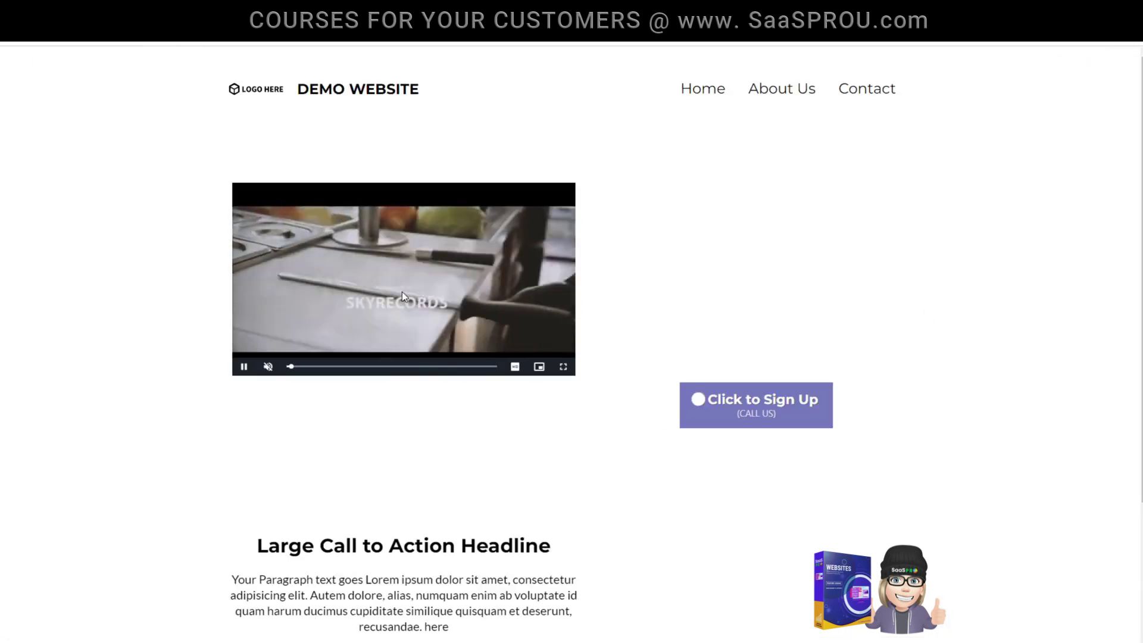
pyautogui.scroll(-3, 898, 427)
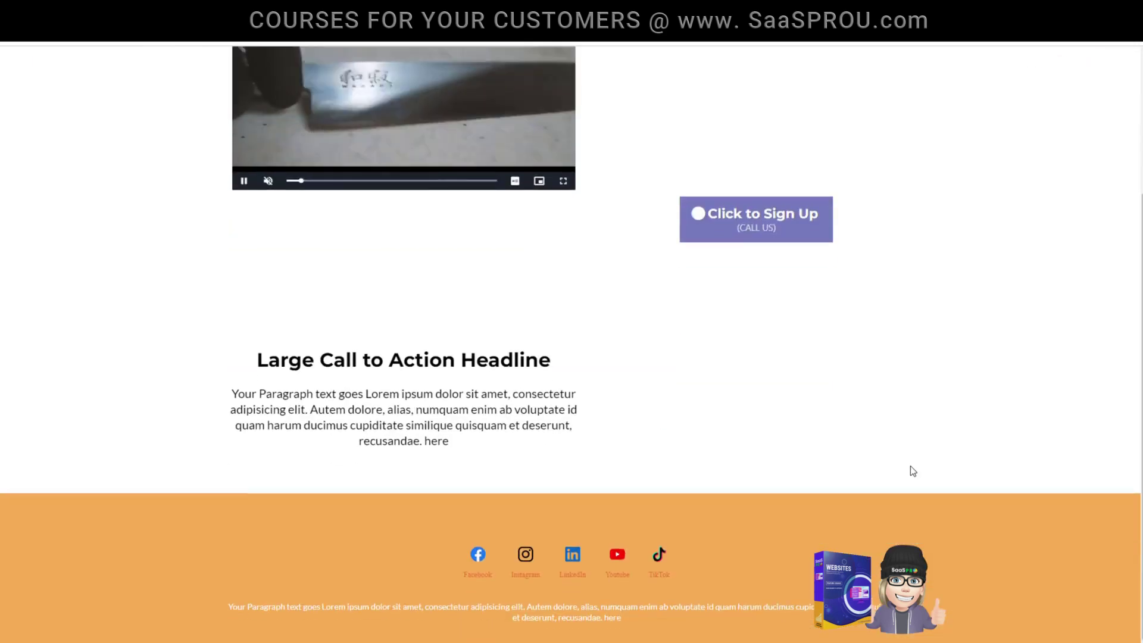
pyautogui.scroll(3, 446, 382)
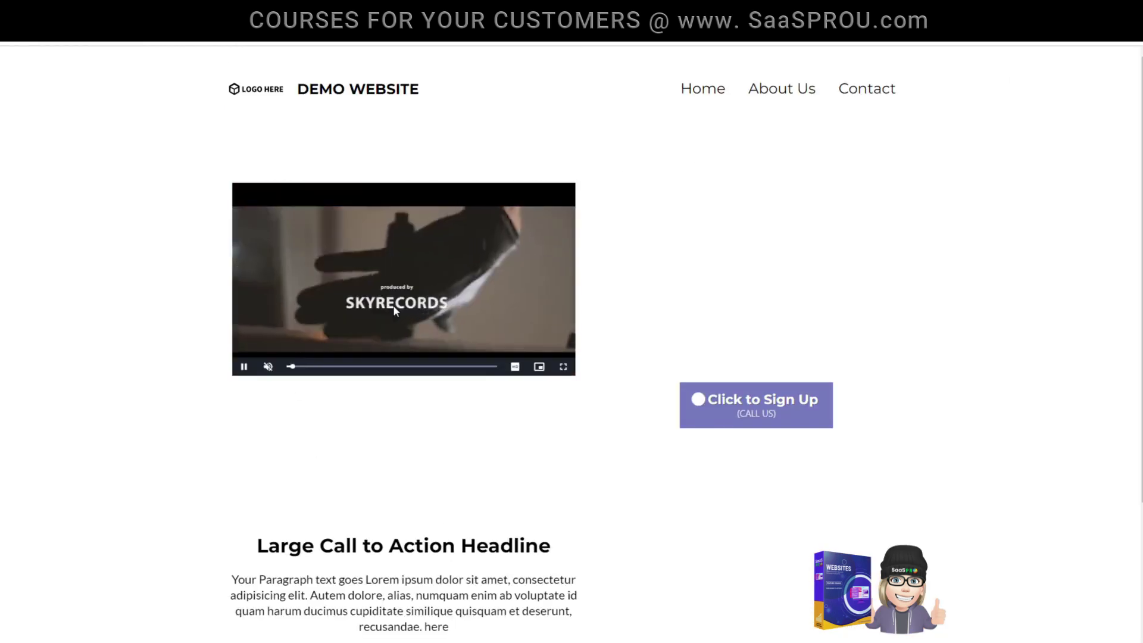
pyautogui.click(539, 366)
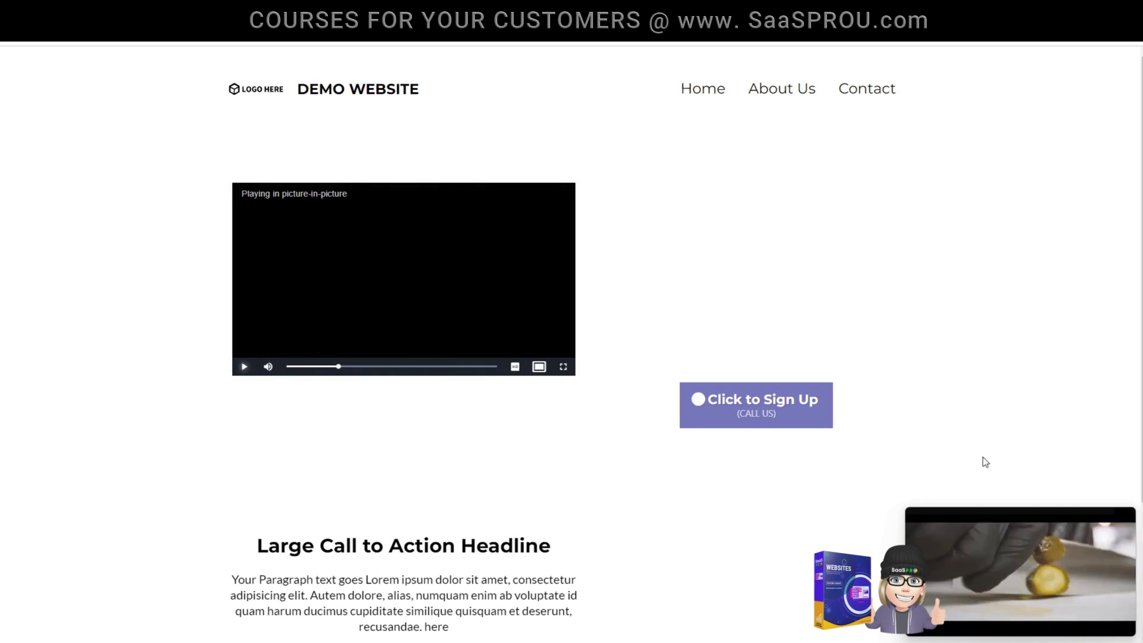
pyautogui.scroll(-3, 655, 477)
pyautogui.scroll(3, 638, 495)
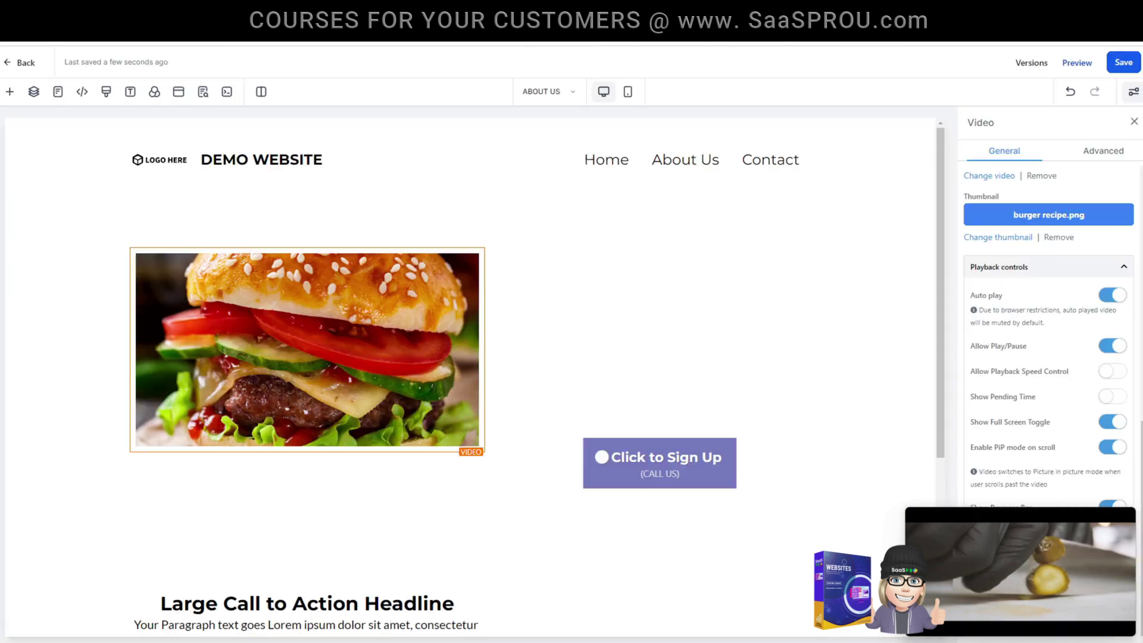
# Close the leftover floating picture-in-picture video window.
pyautogui.click(1126, 517)
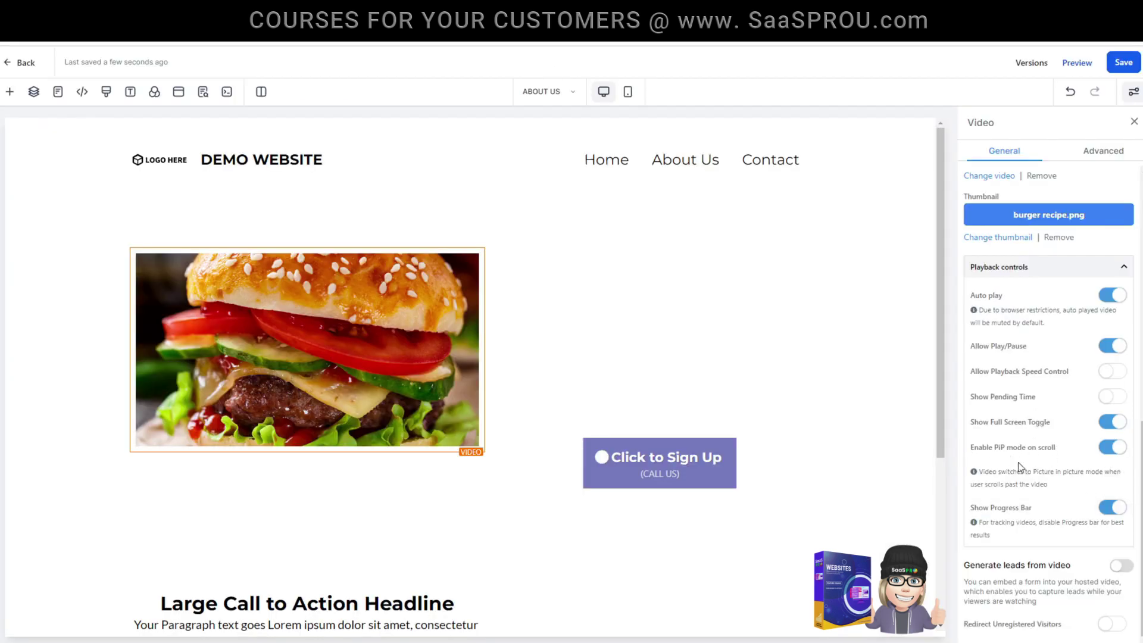
pyautogui.scroll(-1, 1022, 468)
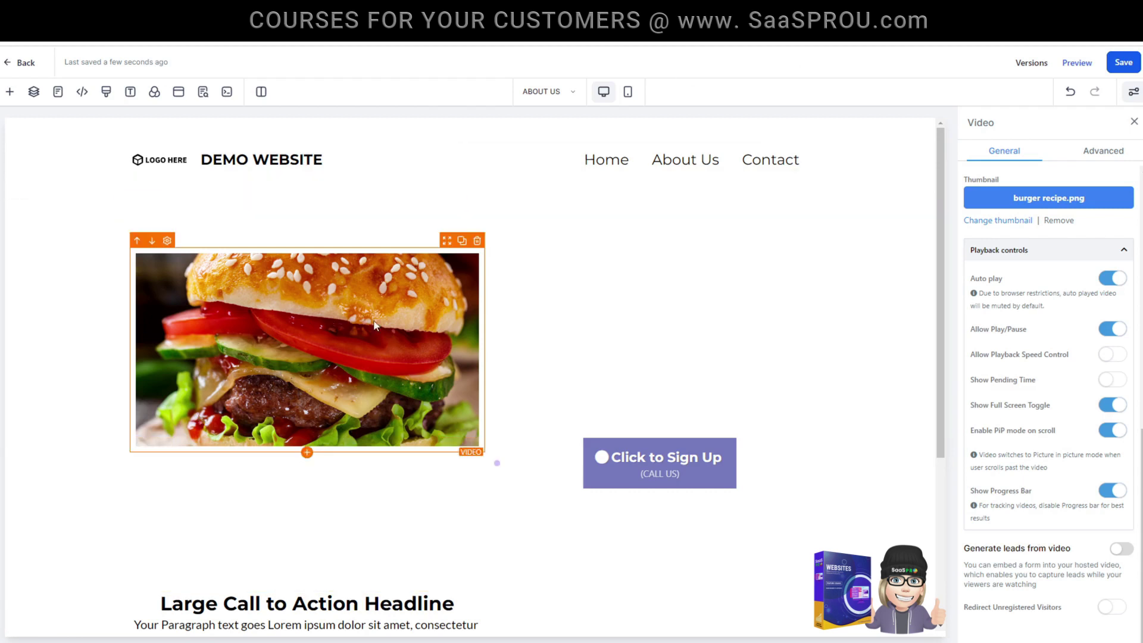
# Turn on lead generation from the video, with the form appearing at 01:10.
pyautogui.click(1122, 549)
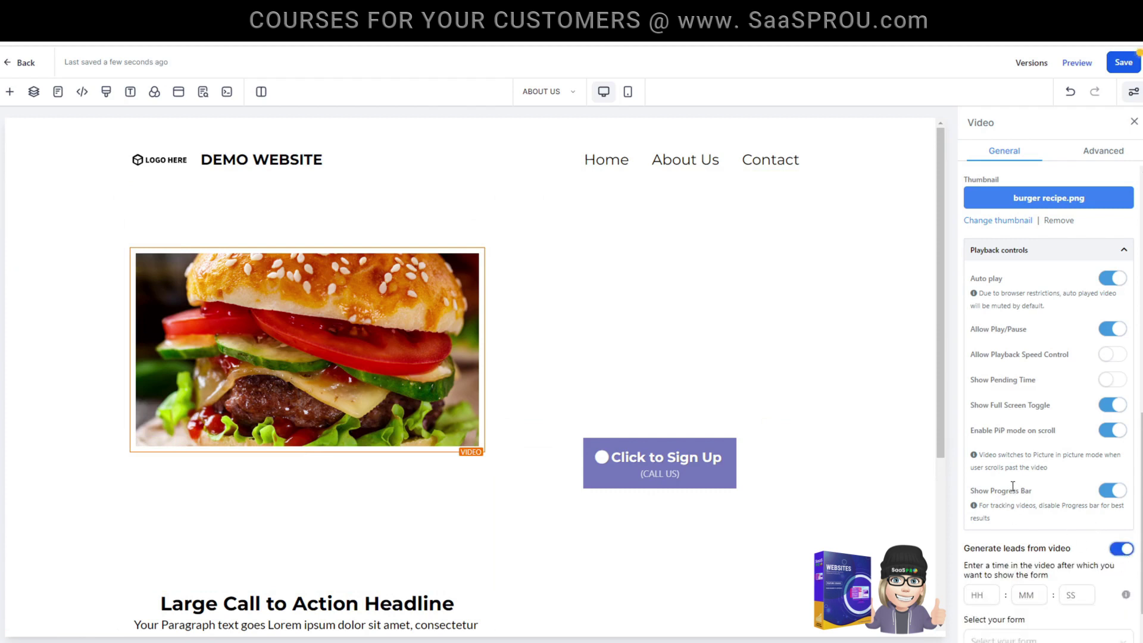
pyautogui.scroll(-2, 1010, 489)
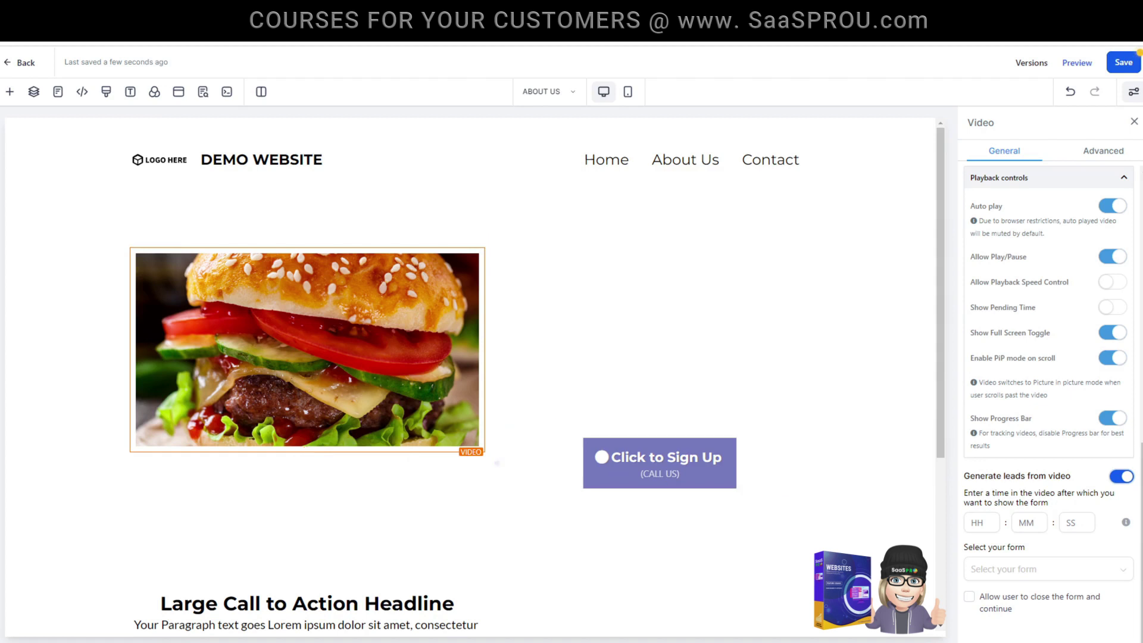
pyautogui.click(1032, 526)
pyautogui.click(1080, 524)
pyautogui.write('10')
# Choose the WEBSITE - Contact Us form, let viewers close it and continue, and save.
pyautogui.click(1027, 571)
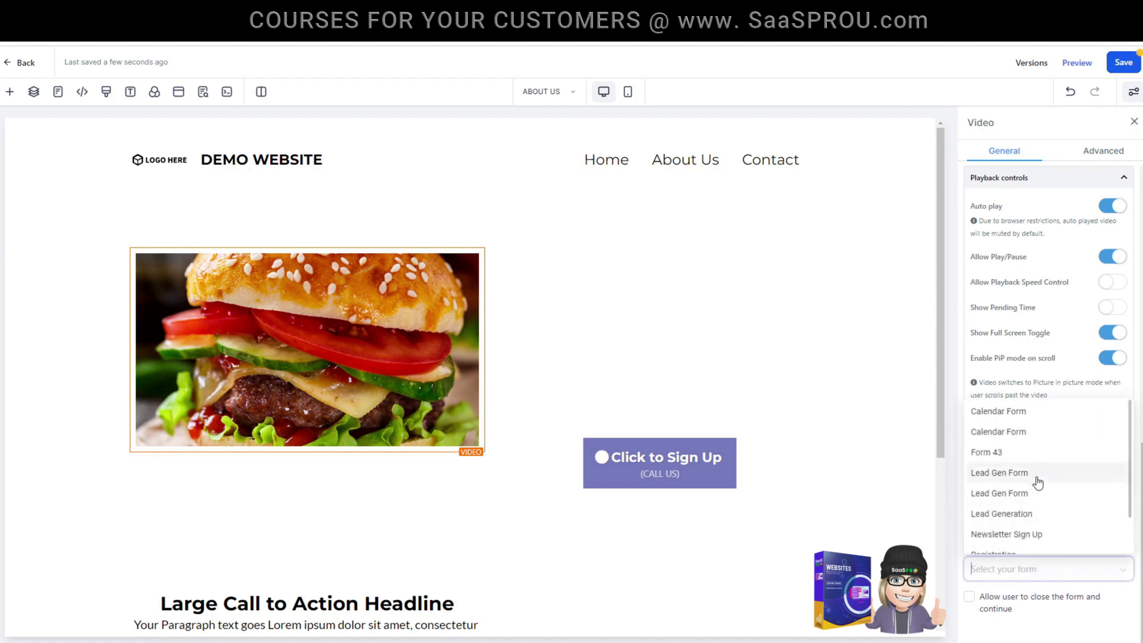
pyautogui.write('con')
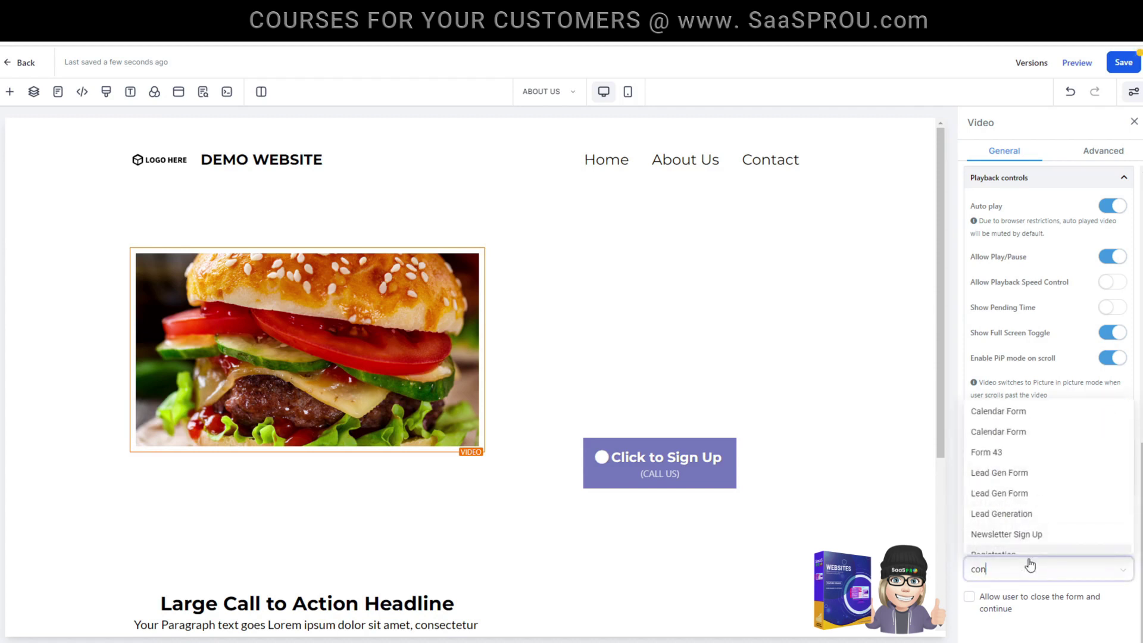
pyautogui.write('t')
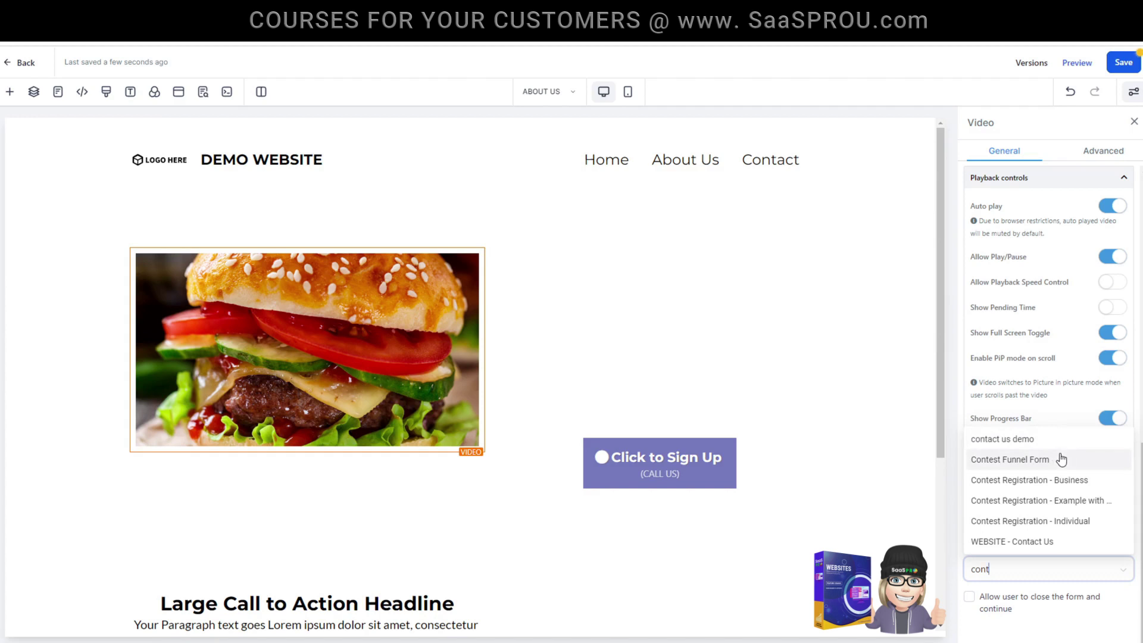
pyautogui.click(1043, 542)
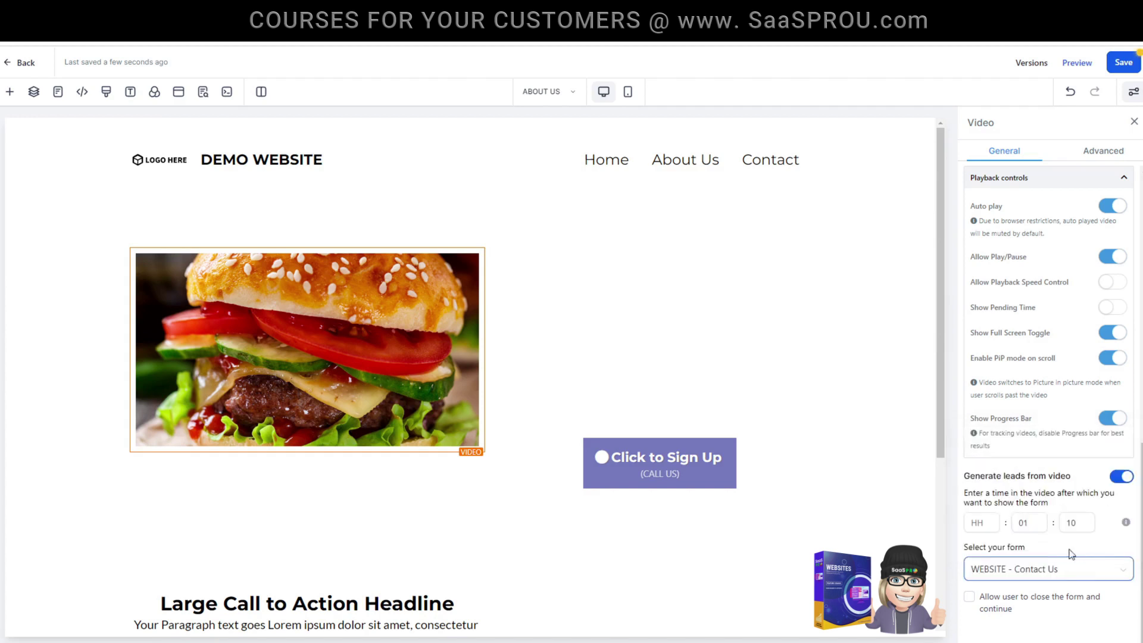
pyautogui.click(970, 599)
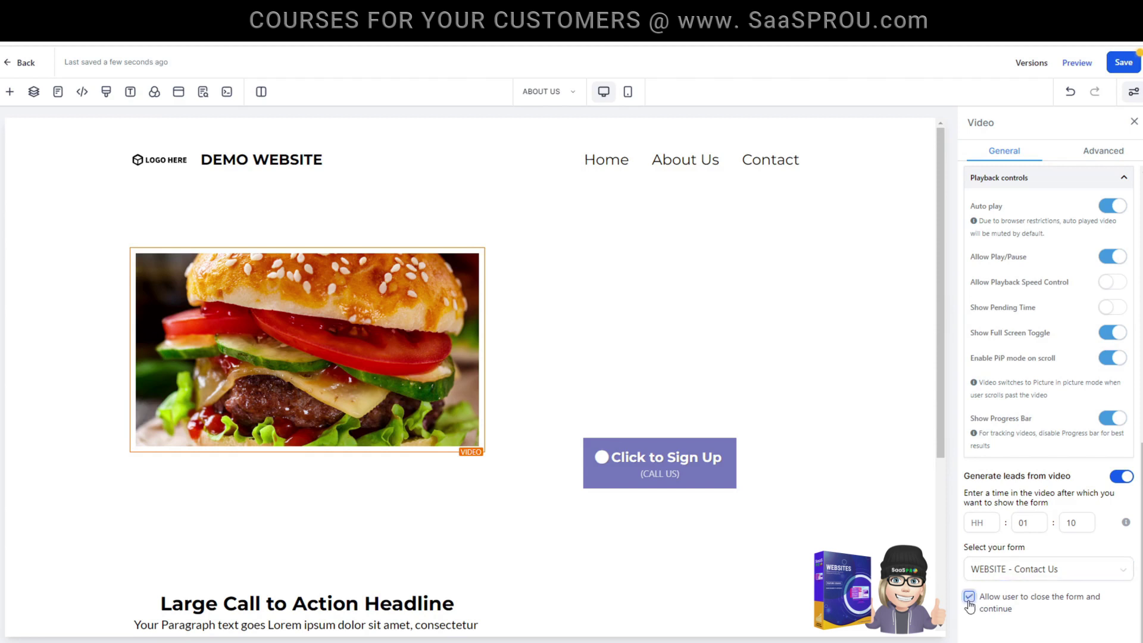
pyautogui.click(1122, 71)
# Change the form's show time to 15 seconds and preview the page again.
pyautogui.click(1072, 64)
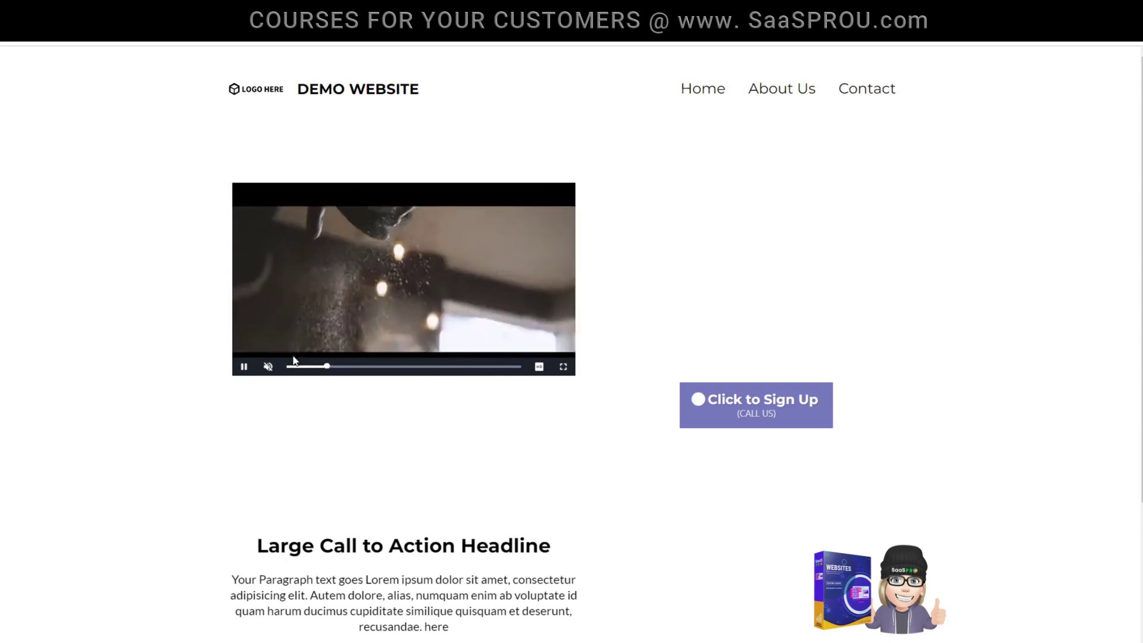
pyautogui.click(536, 268)
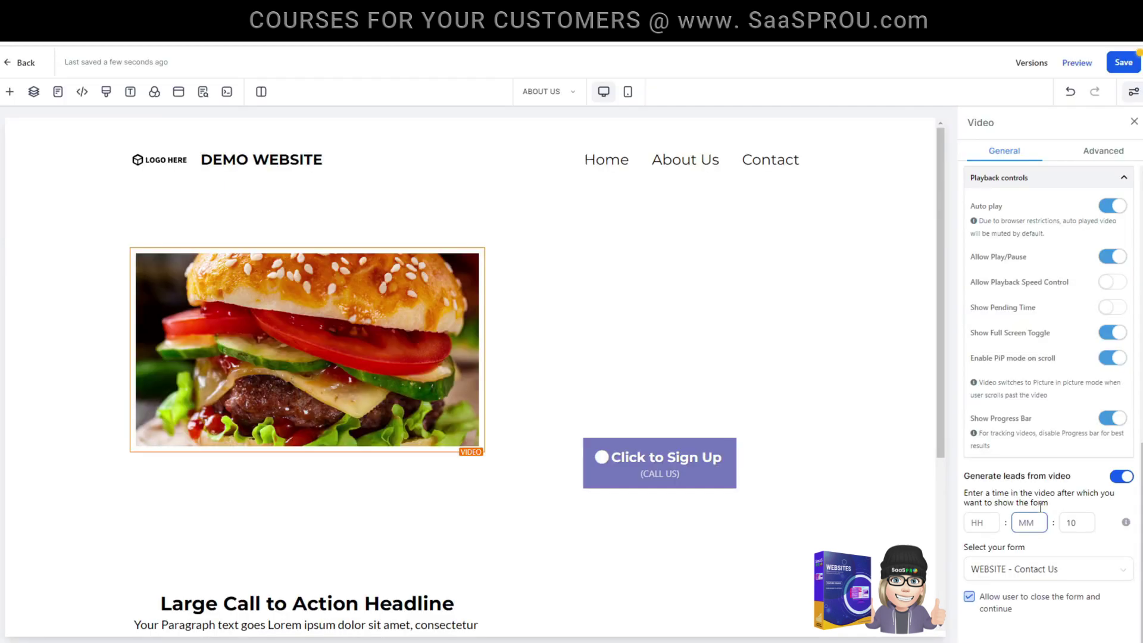
pyautogui.click(1075, 523)
pyautogui.write('10')
pyautogui.moveTo(1079, 523); pyautogui.dragTo(1057, 525)
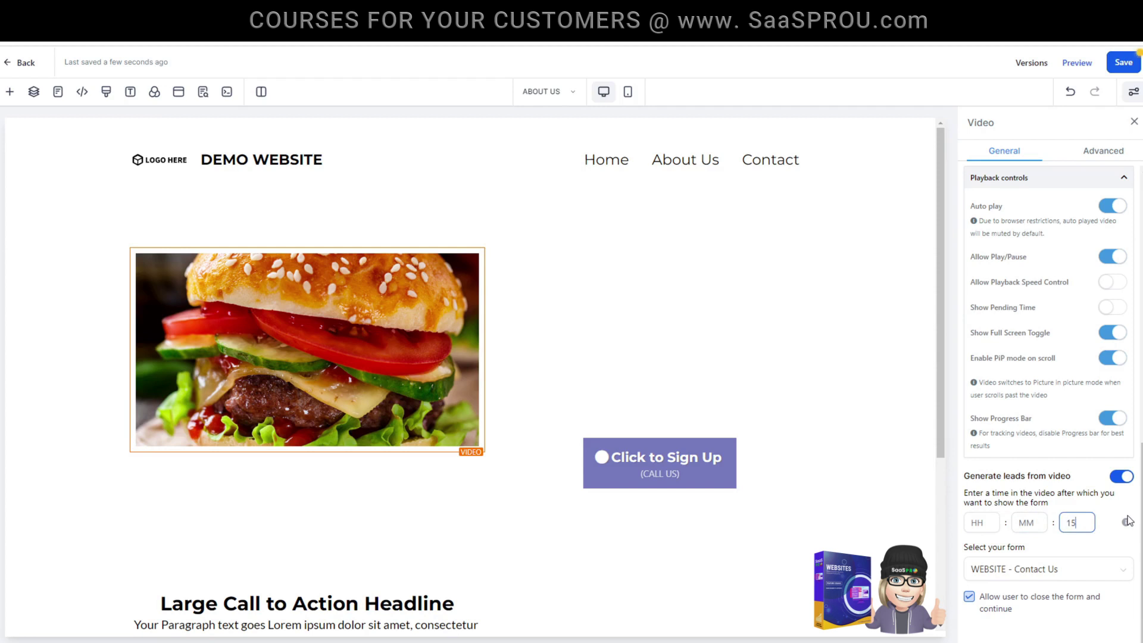
pyautogui.click(1082, 74)
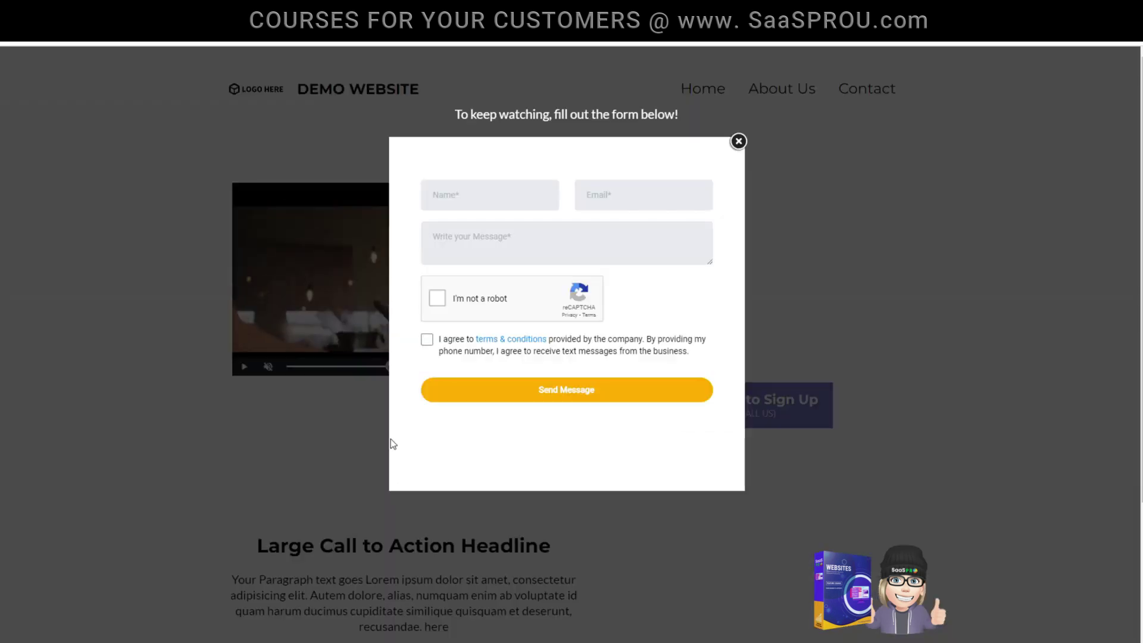
# In the preview, dismiss the contact form popup and pause the burger video.
pyautogui.click(738, 142)
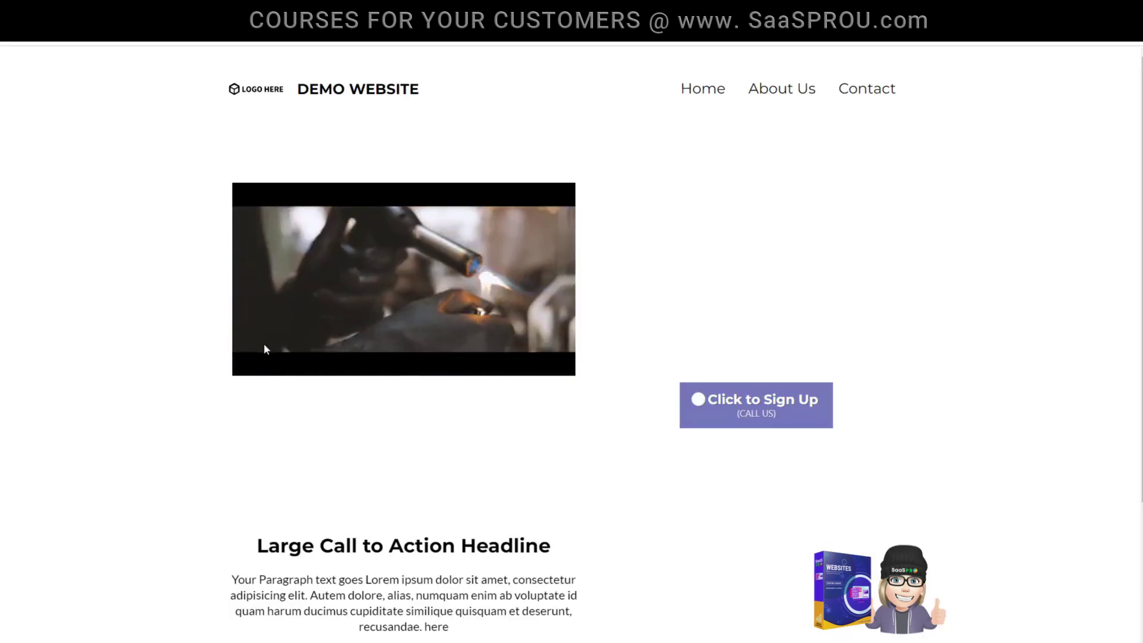
pyautogui.moveTo(299, 374)
pyautogui.click(242, 371)
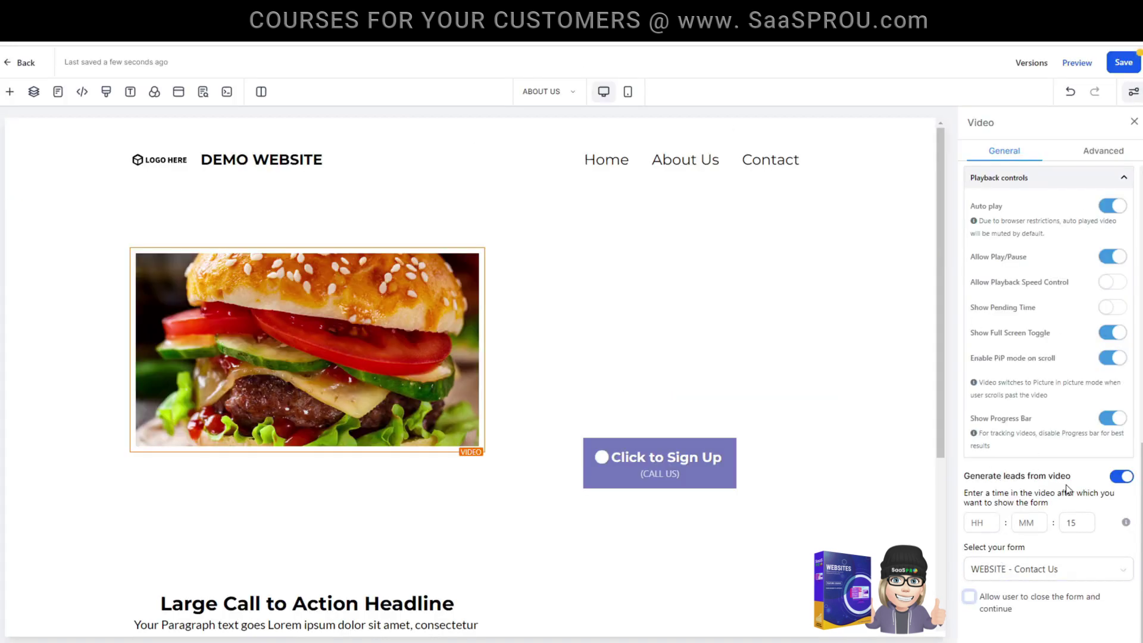
# Save the page and preview it until the form pops up at 15 seconds.
pyautogui.click(1120, 63)
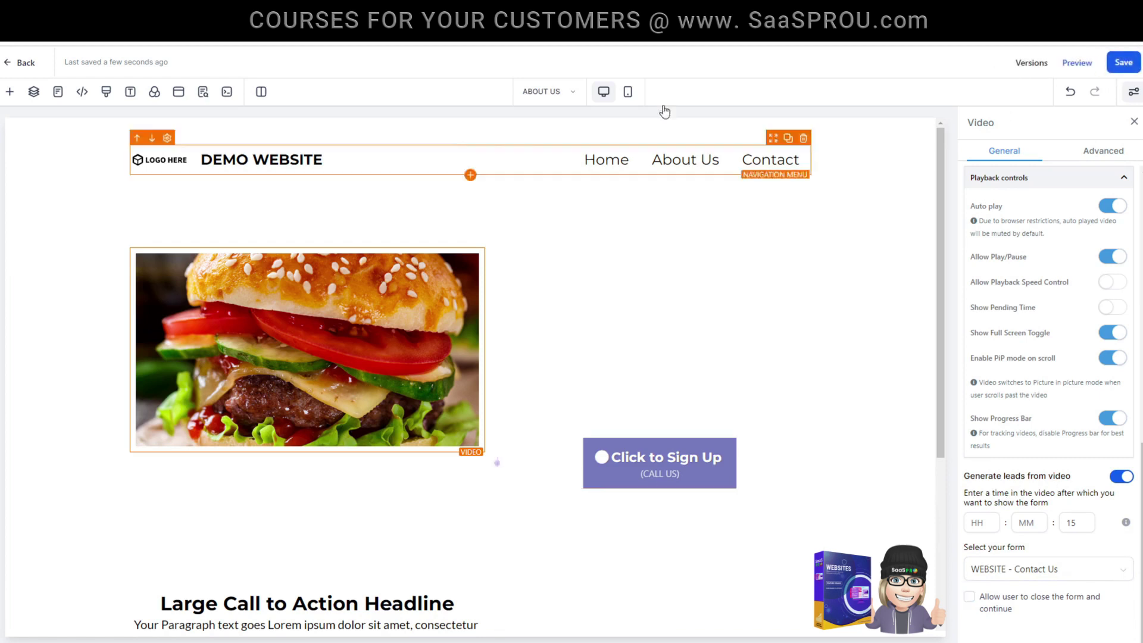
pyautogui.click(1072, 63)
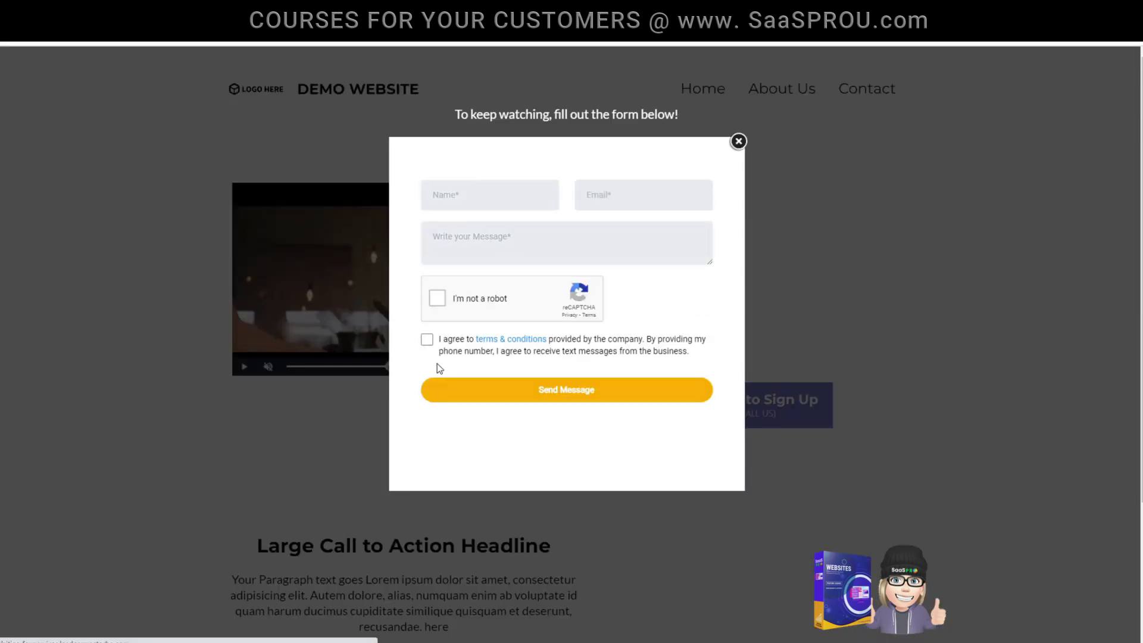
# Fill the popup form with a test name, a Gmail address and message 'asdl', pass reCAPTCHA, and submit.
pyautogui.click(488, 196)
pyautogui.write('tes')
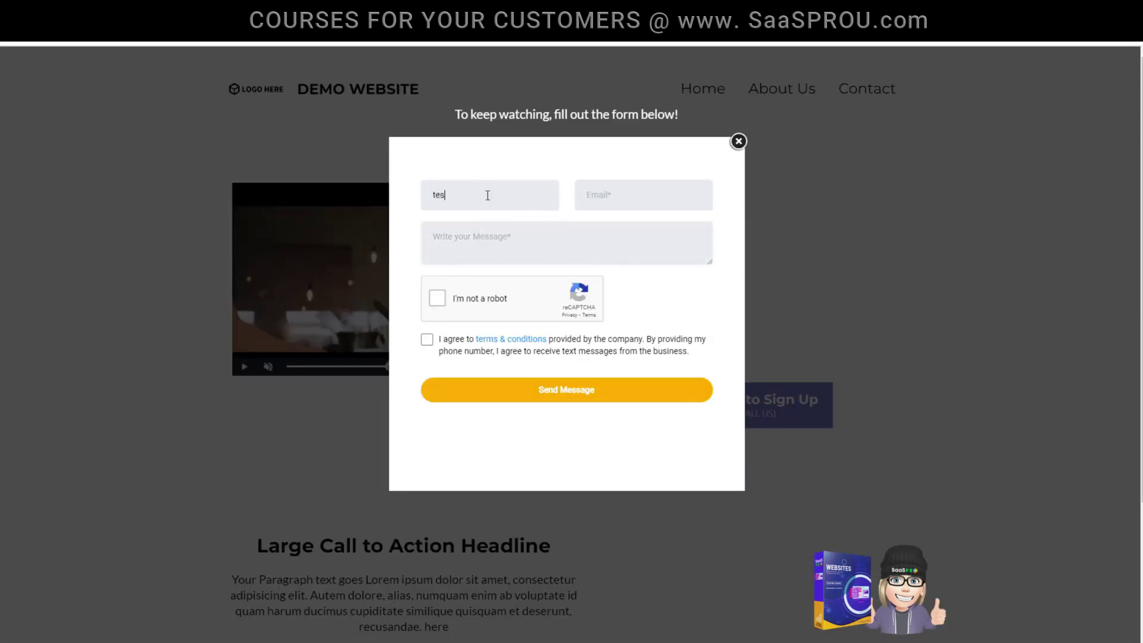
pyautogui.write('t')
pyautogui.click(586, 197)
pyautogui.write('test@e')
pyautogui.press('BackSpace')
pyautogui.write('gmail.com')
pyautogui.press('Tab')
pyautogui.write('asdl')
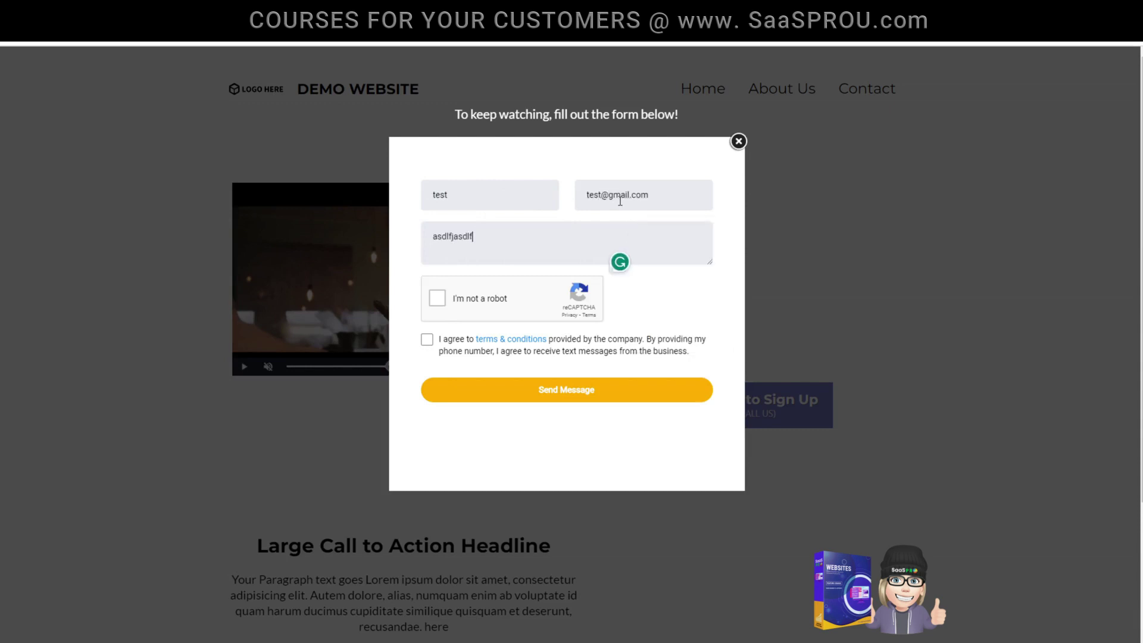
pyautogui.click(437, 298)
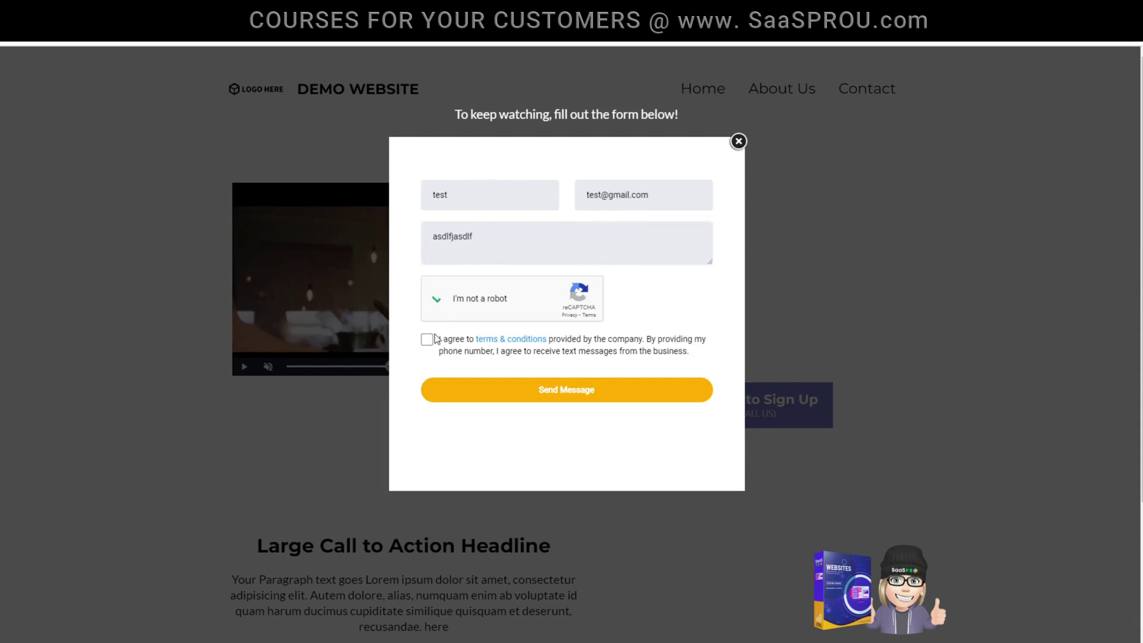
pyautogui.click(567, 390)
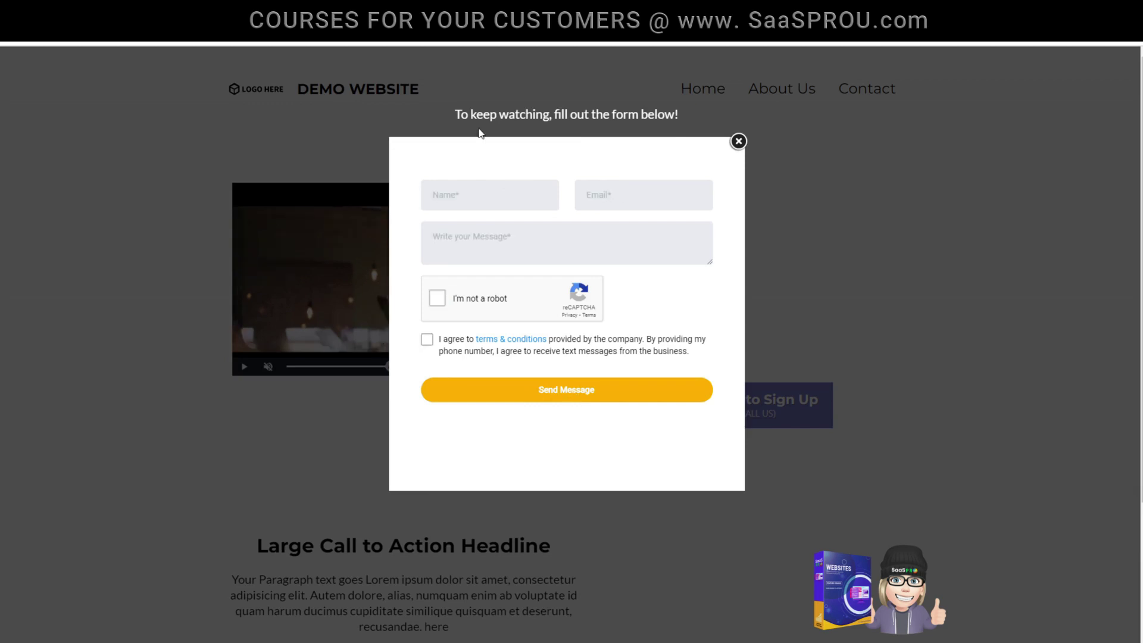
# Re-enter a name in the form, close the popup, and pause the burger video.
pyautogui.click(600, 196)
pyautogui.click(468, 203)
pyautogui.write('Ted')
pyautogui.click(602, 193)
pyautogui.click(749, 527)
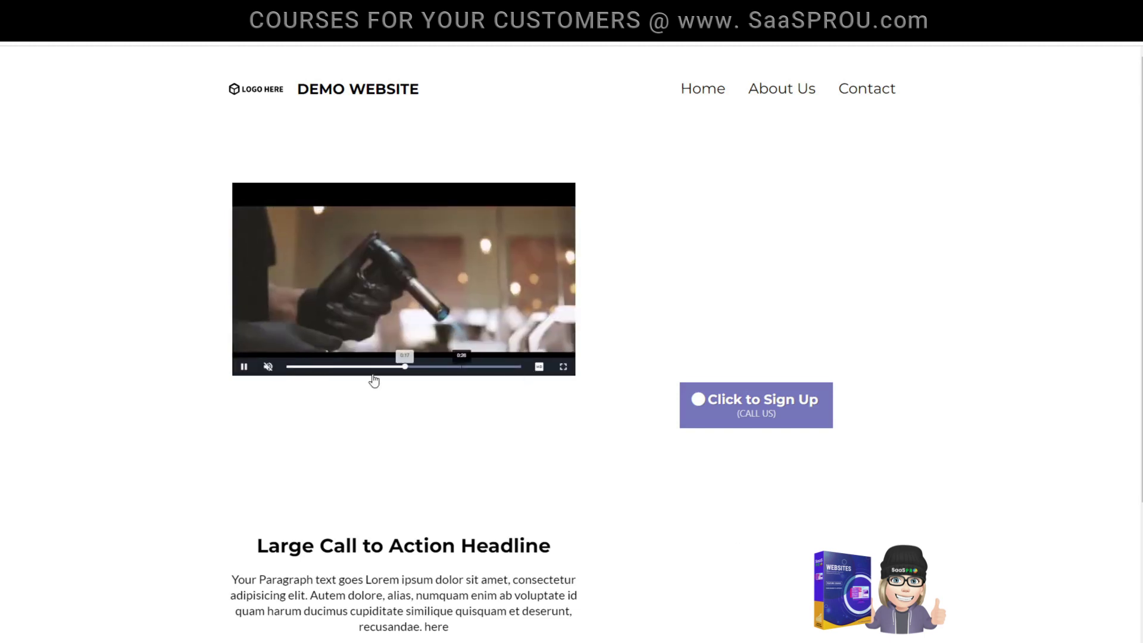
pyautogui.click(244, 367)
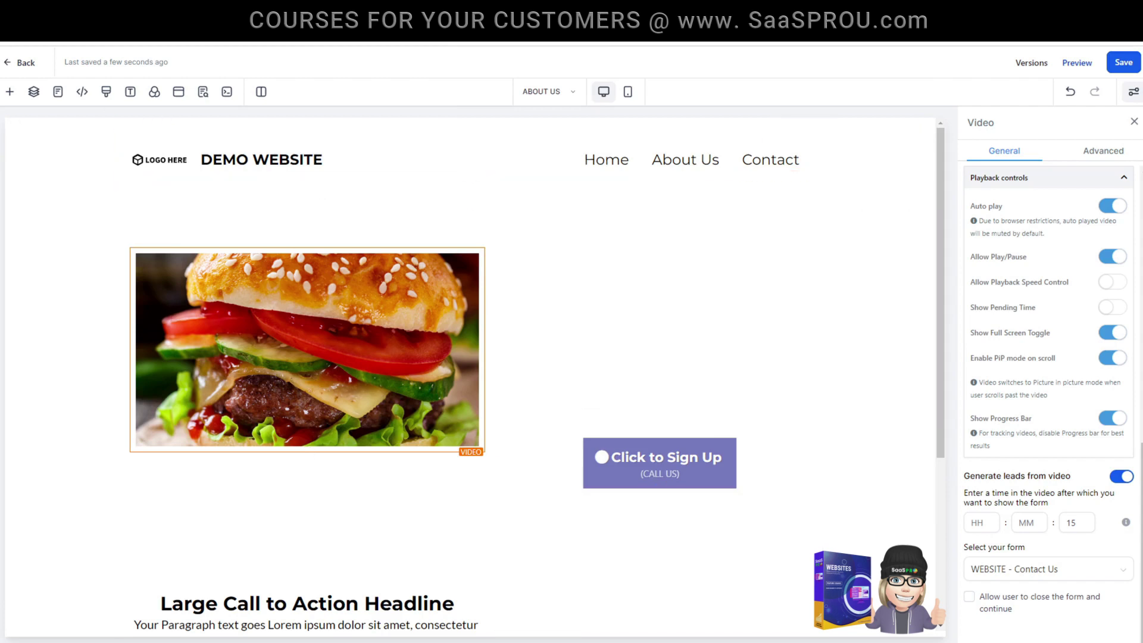
# Back in the editor, select the burger video element to show its 15-second Contact Us form settings.
pyautogui.click(9, 92)
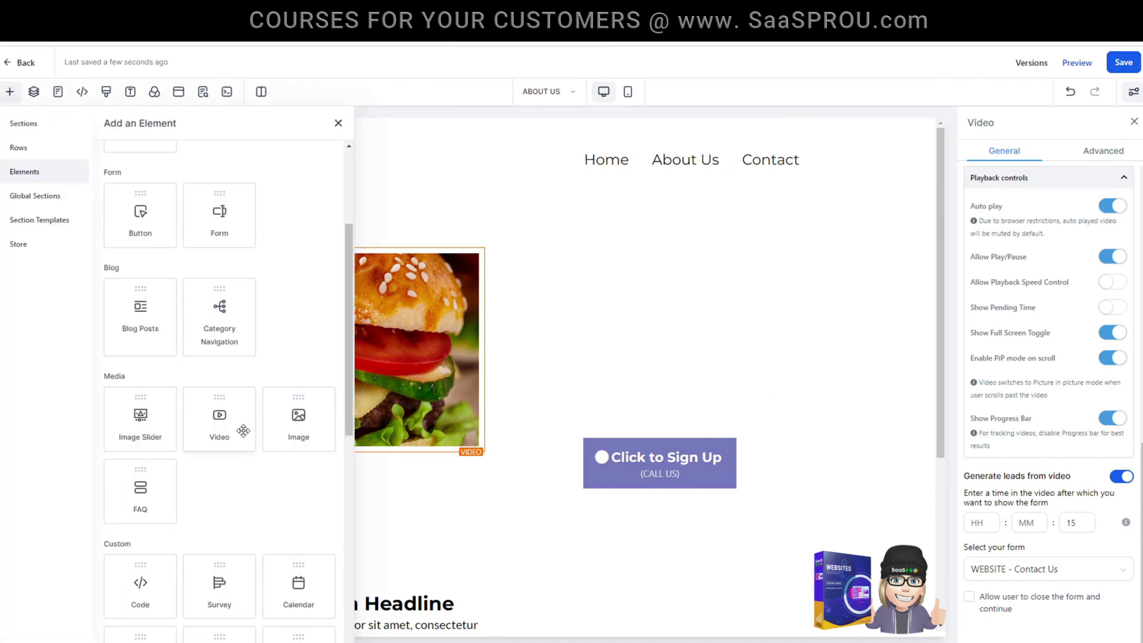
pyautogui.click(564, 317)
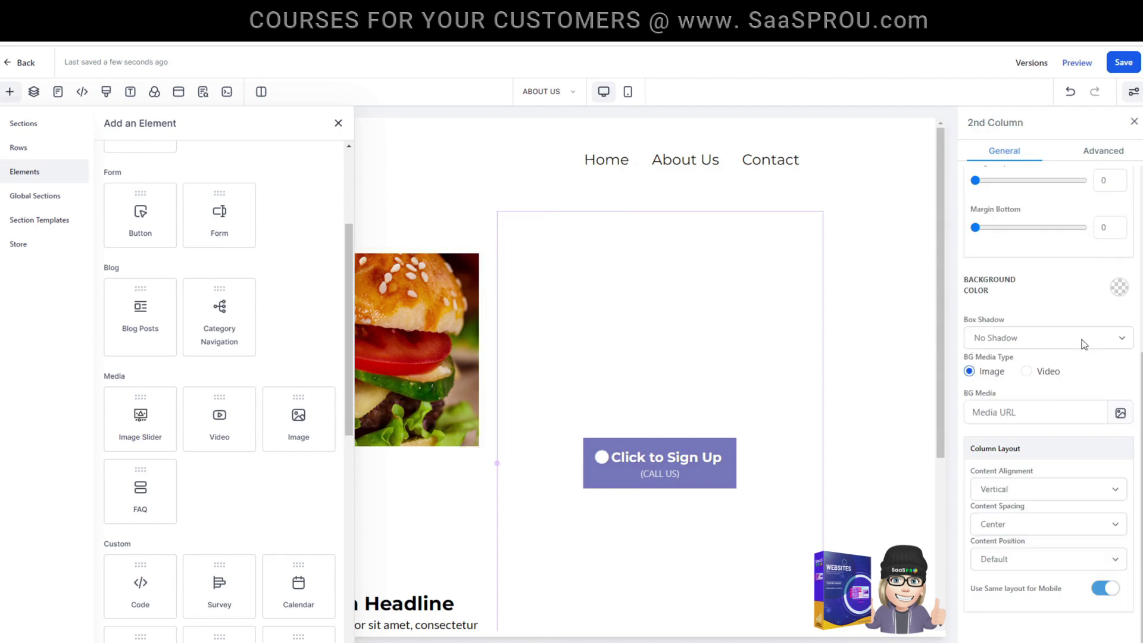
pyautogui.click(338, 125)
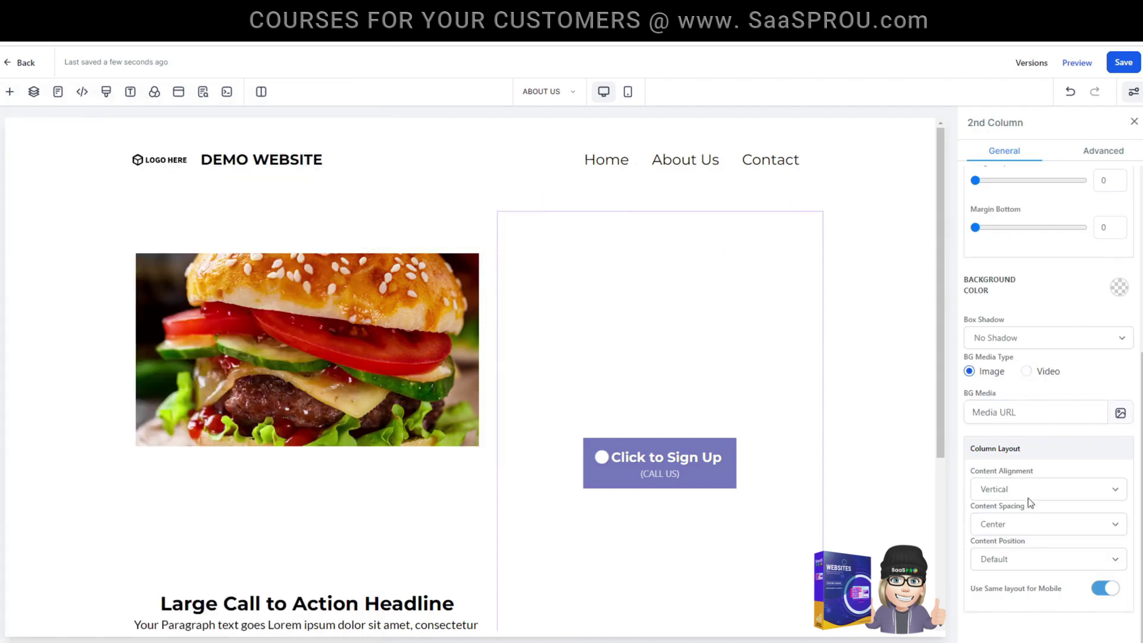
pyautogui.click(390, 314)
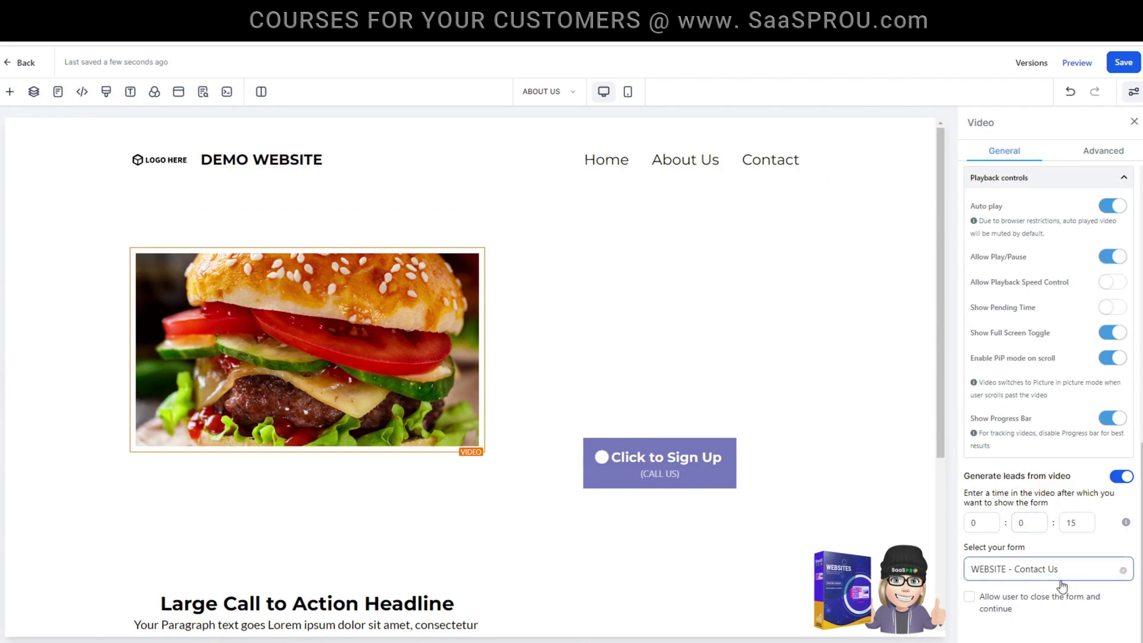
pyautogui.moveTo(307, 292)
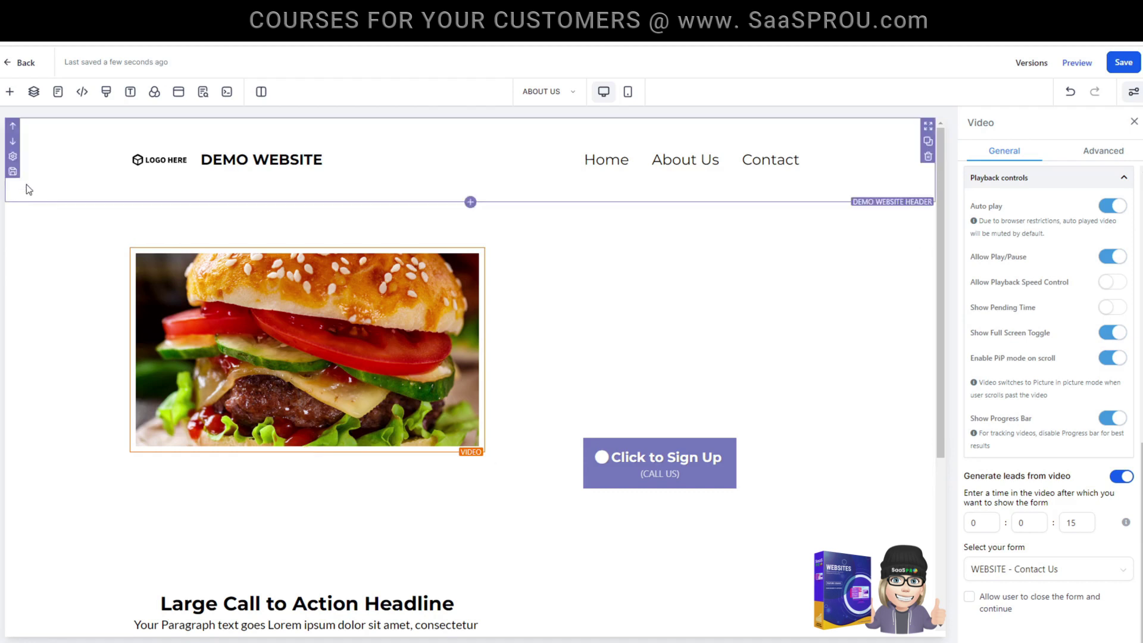
pyautogui.click(10, 95)
pyautogui.moveTo(89, 411); pyautogui.dragTo(411, 227)
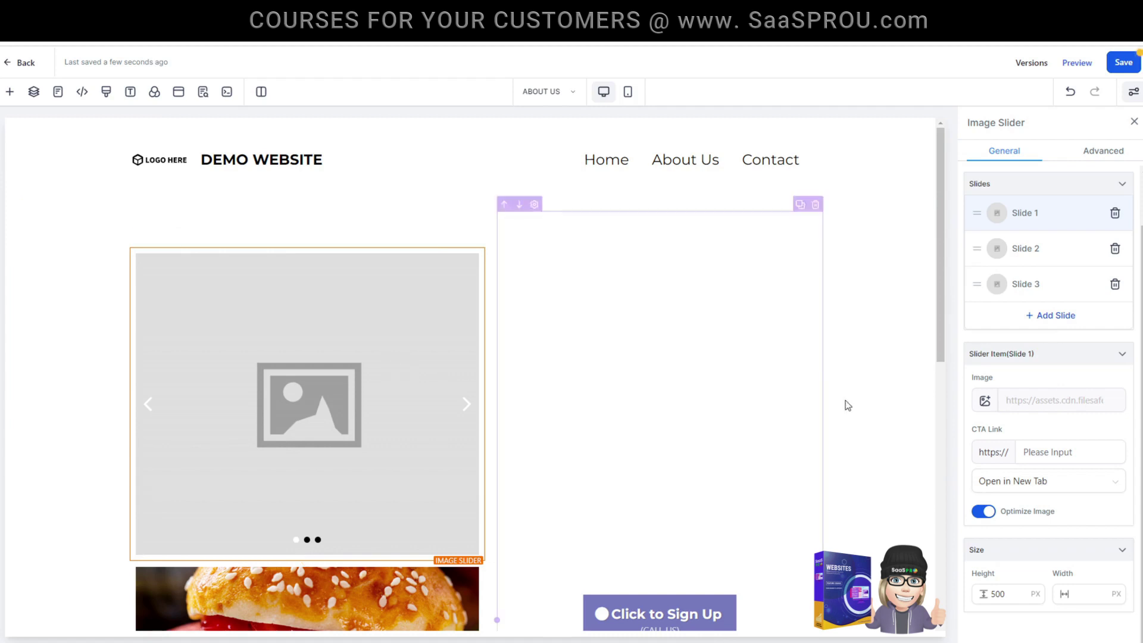
pyautogui.click(1057, 459)
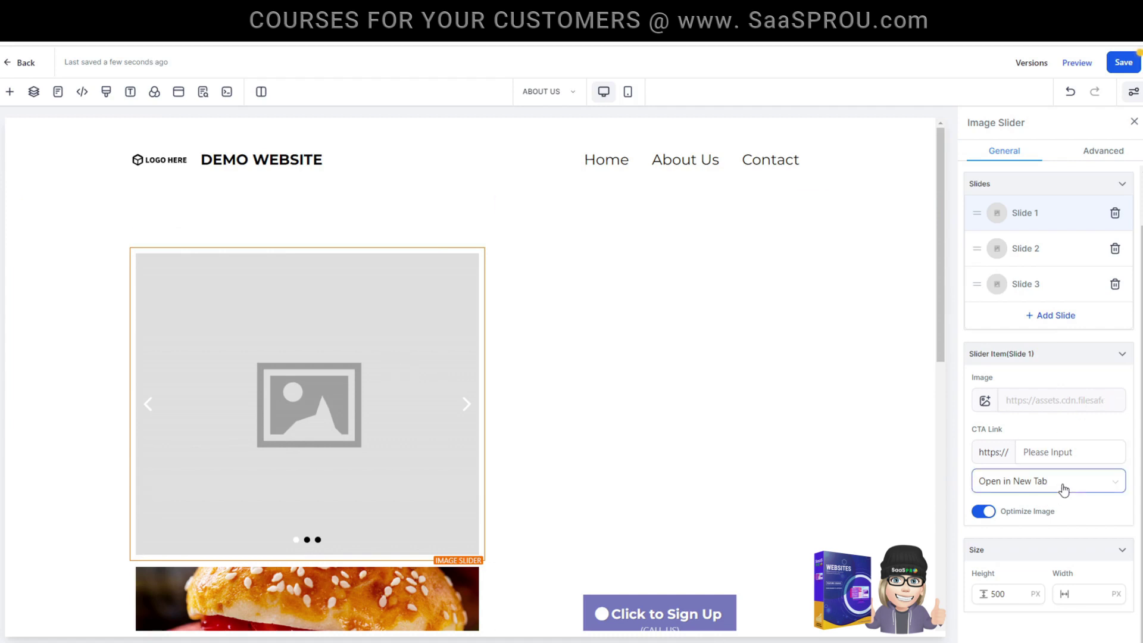
pyautogui.click(1064, 482)
pyautogui.moveTo(1021, 526); pyautogui.dragTo(177, 308)
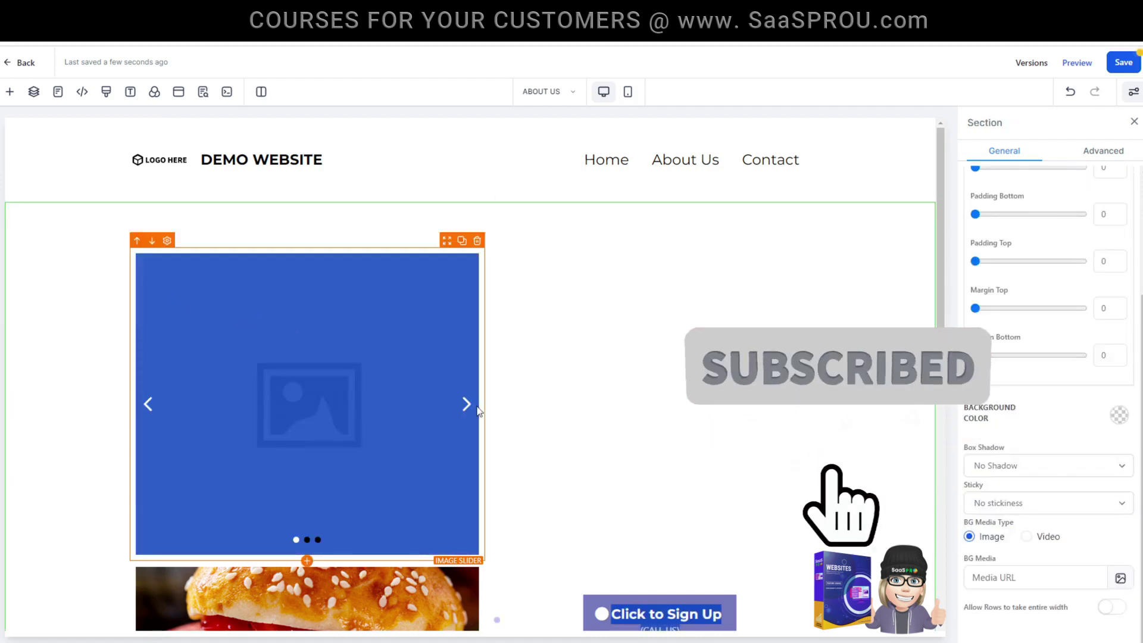
pyautogui.click(478, 240)
pyautogui.click(478, 241)
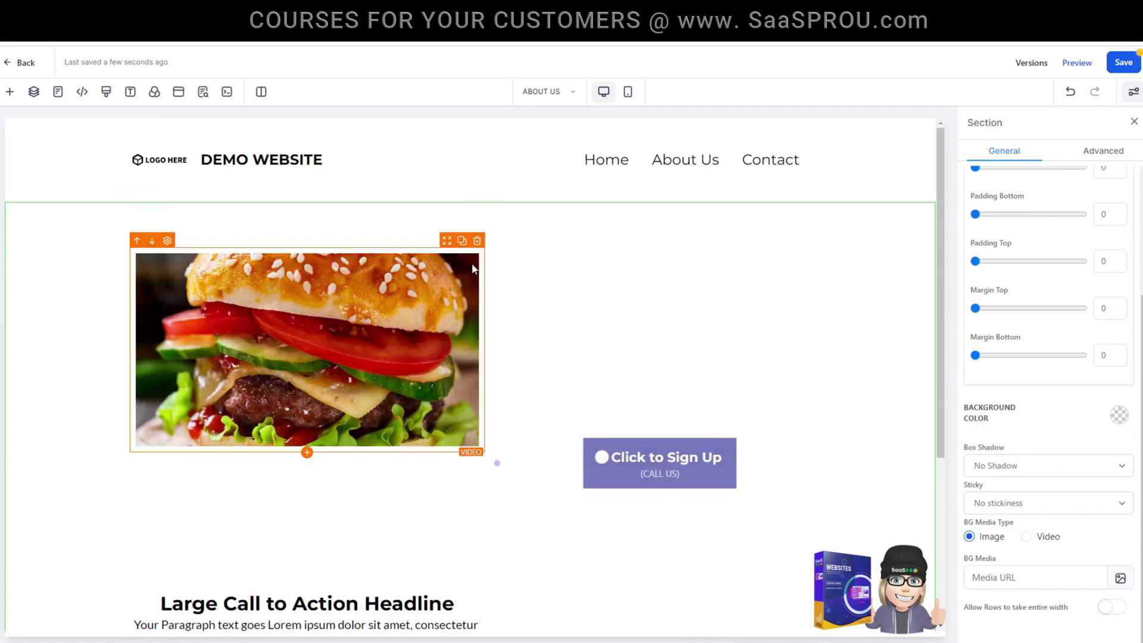
pyautogui.click(10, 91)
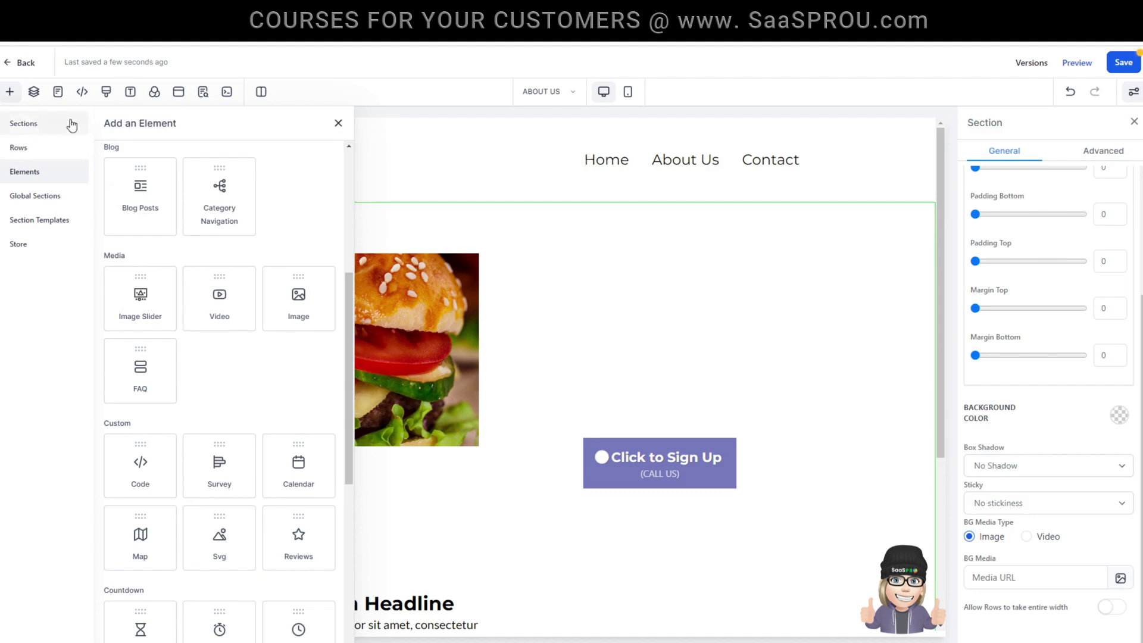
pyautogui.click(338, 123)
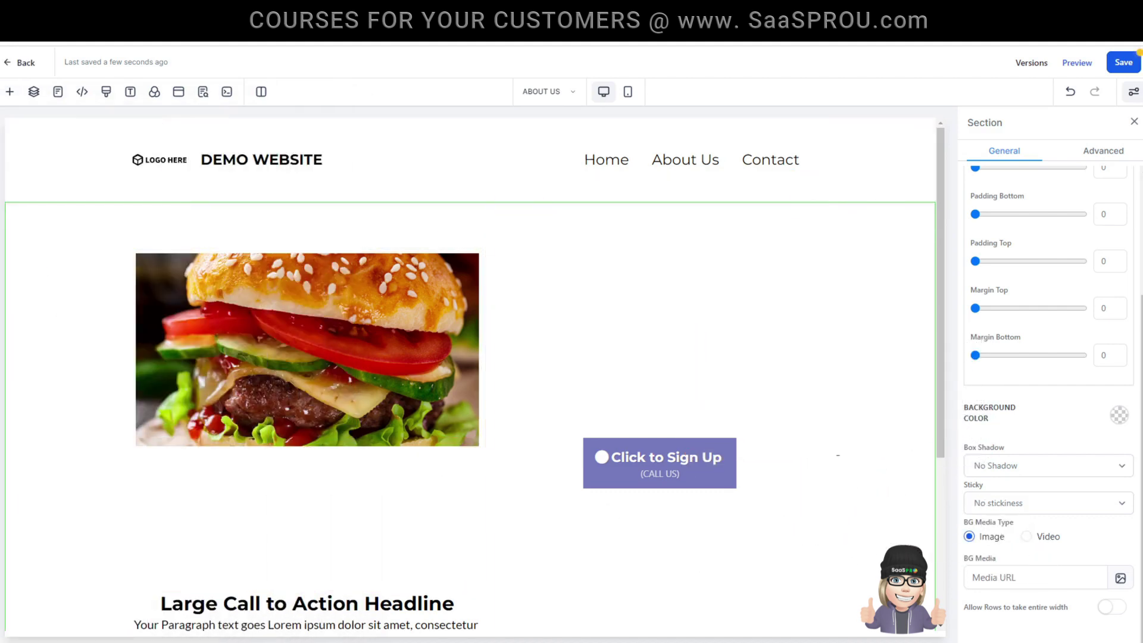